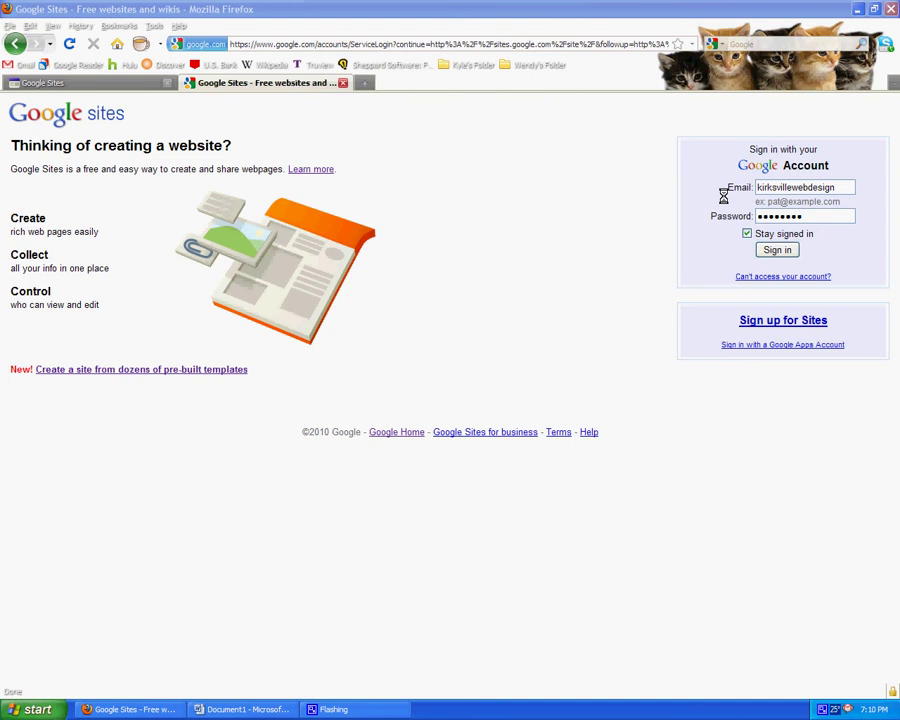
# Sign in to the Google account and open the Nums Baked Goods site's Home page for editing.
pyautogui.click(778, 249)
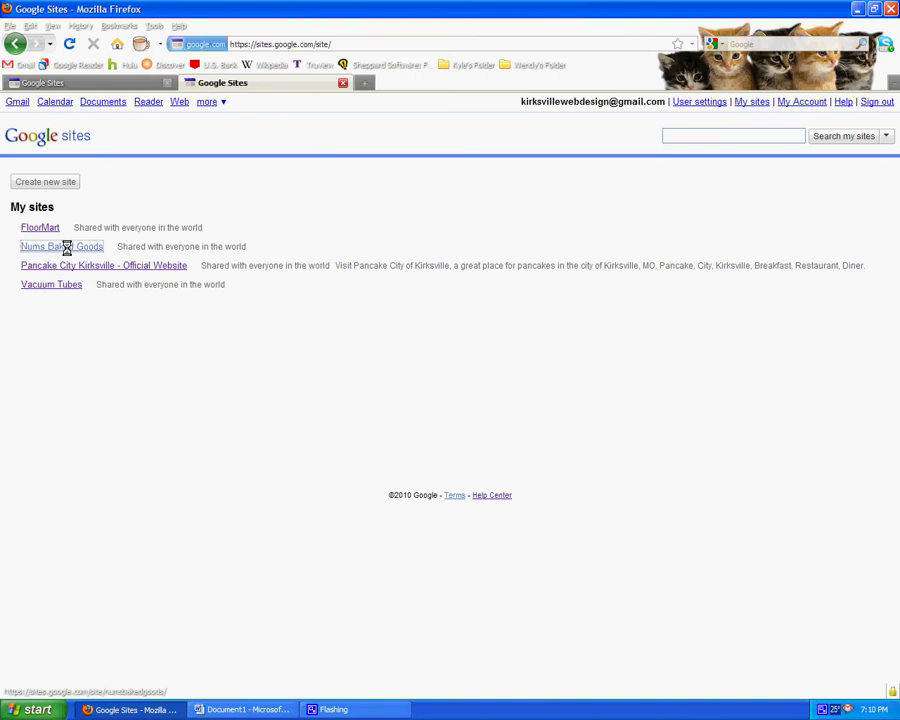
pyautogui.click(66, 246)
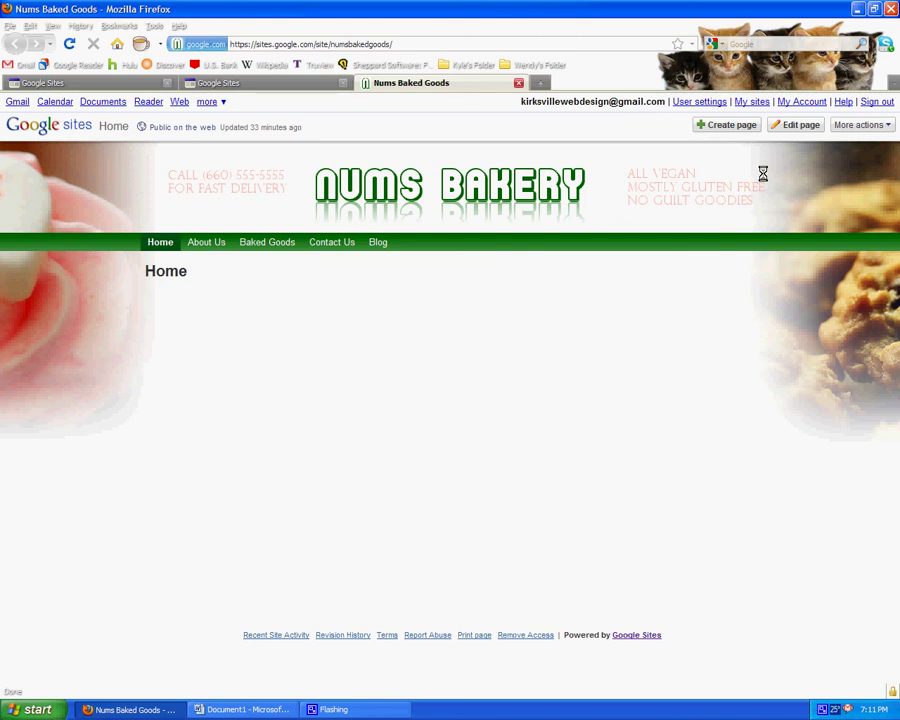
pyautogui.click(789, 124)
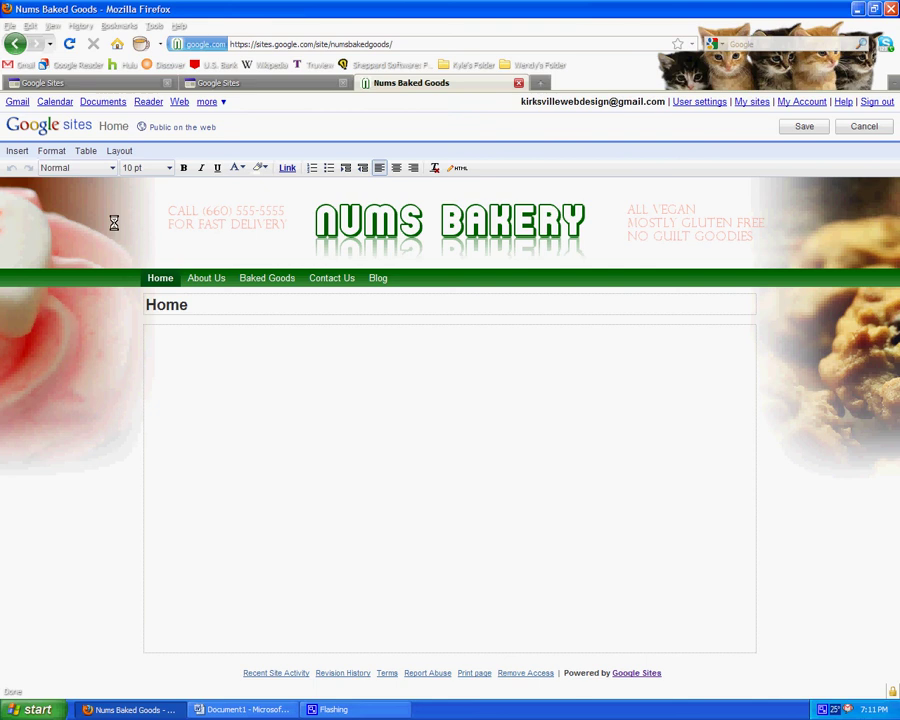
# Apply the Two column layout to the Home page.
pyautogui.click(118, 150)
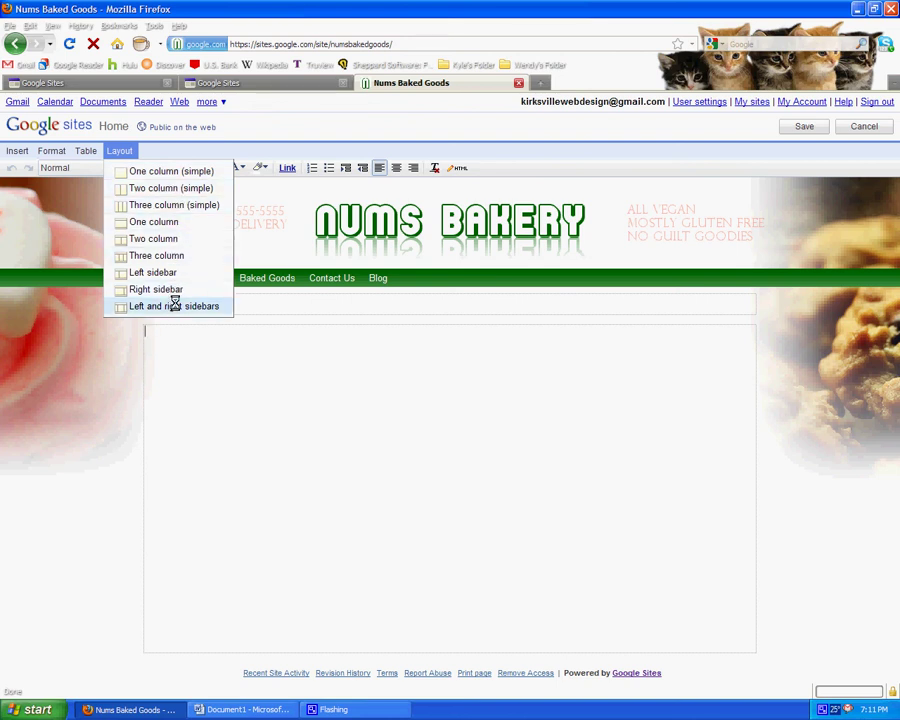
pyautogui.click(169, 239)
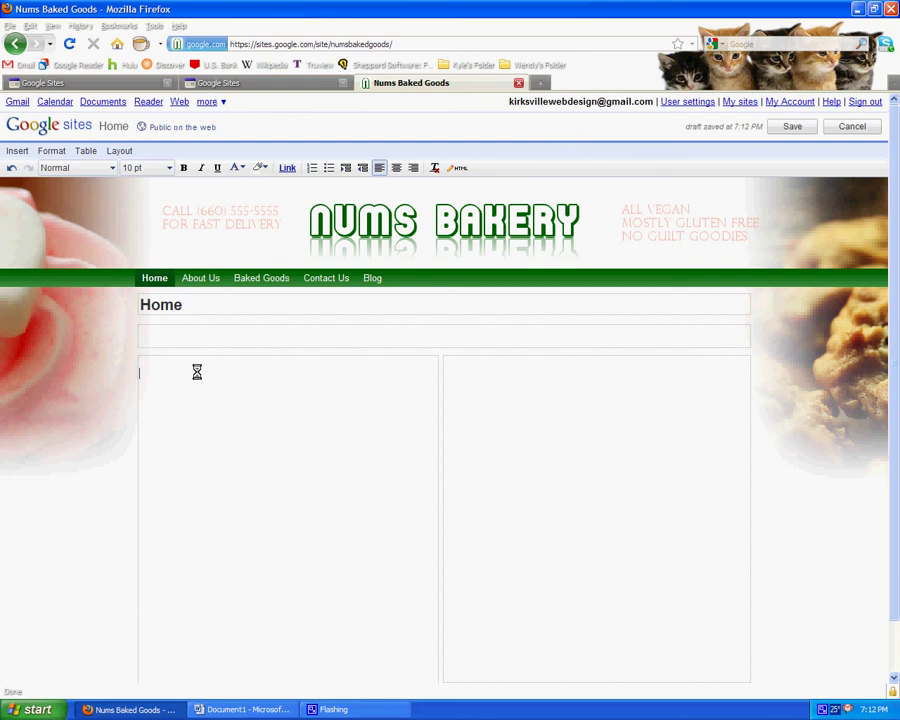
# Examine the layout's full-width top section, two columns and bottom section, and the other available page layouts.
pyautogui.click(198, 332)
pyautogui.click(516, 390)
pyautogui.scroll(-1, 452, 454)
pyautogui.click(436, 648)
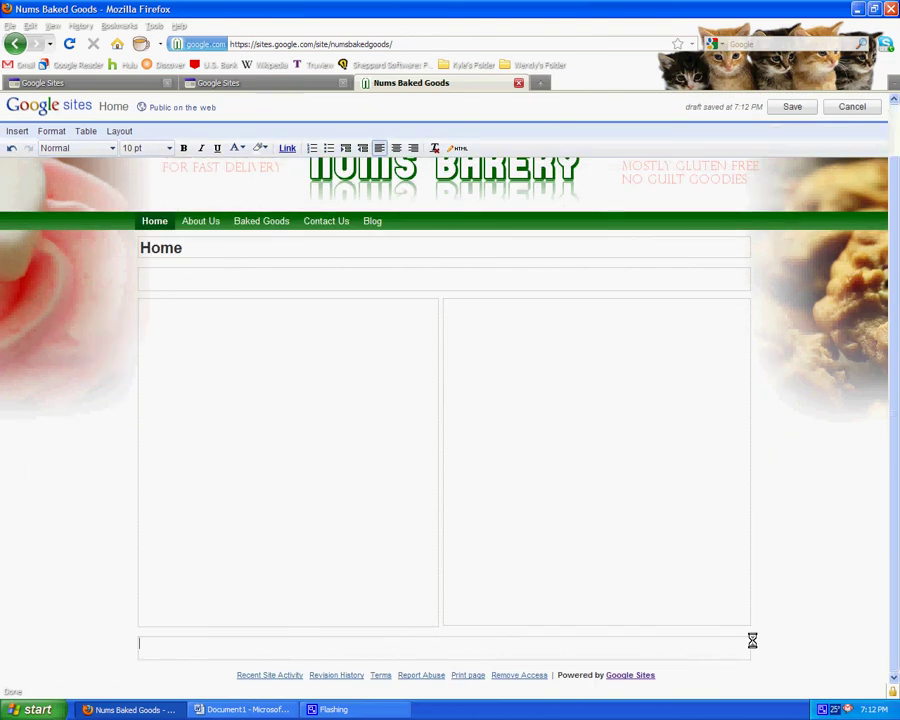
pyautogui.scroll(1, 230, 470)
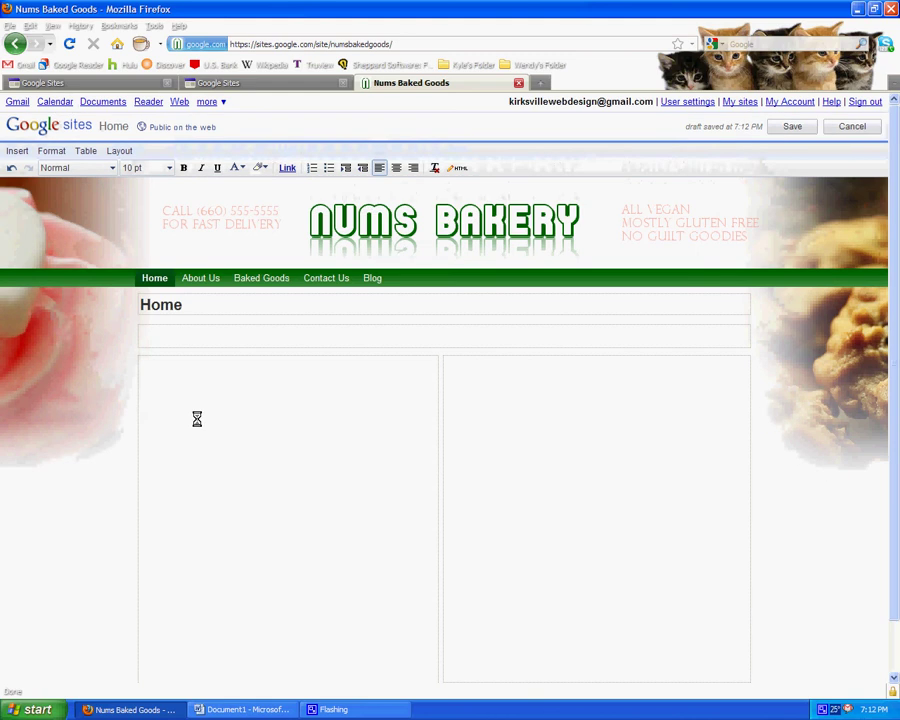
pyautogui.click(195, 379)
pyautogui.click(195, 367)
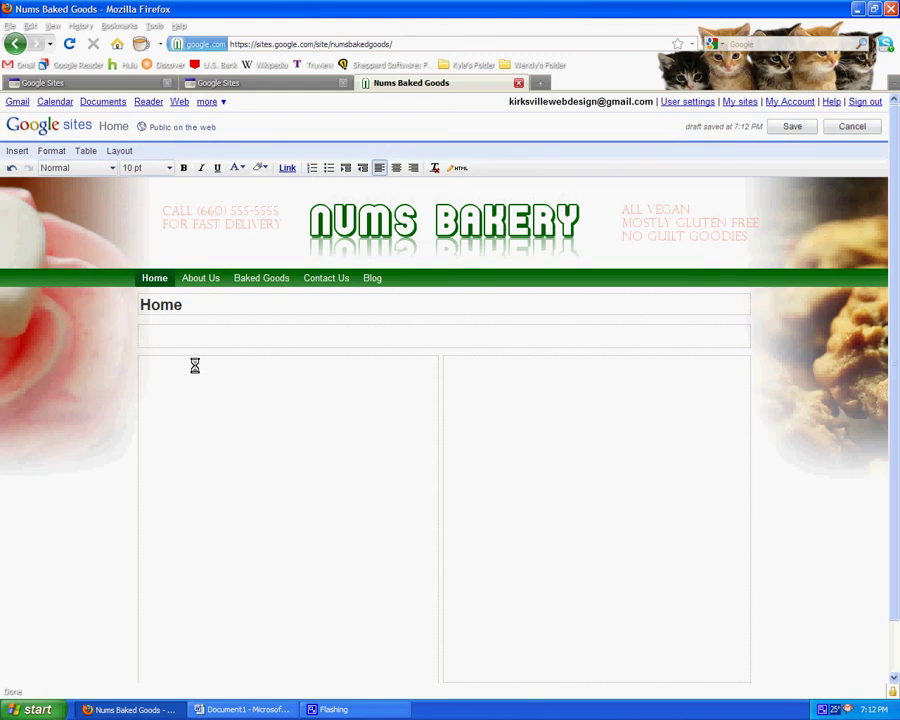
pyautogui.click(118, 151)
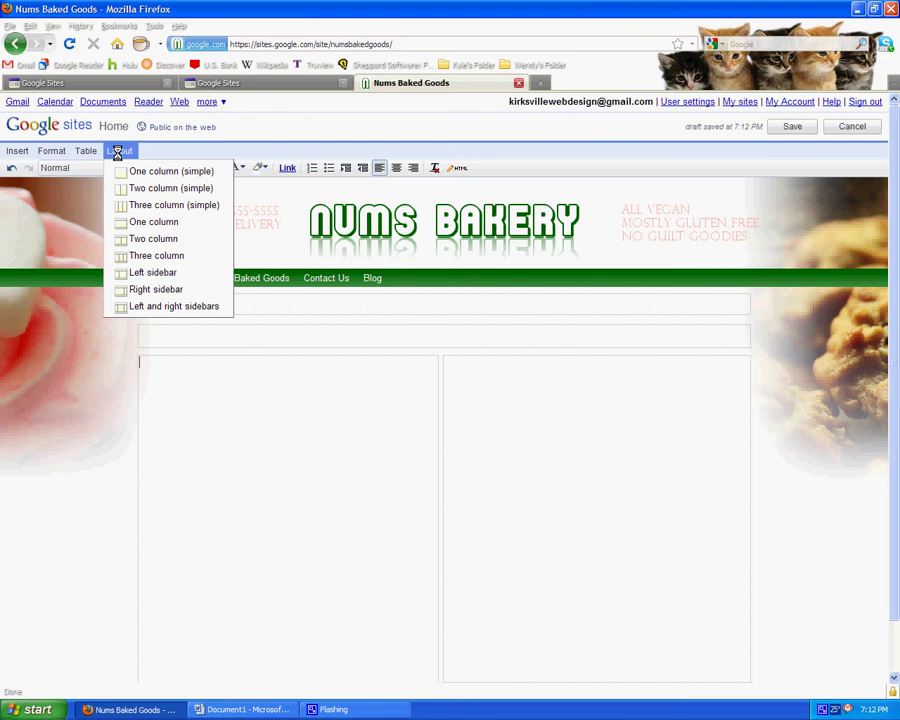
pyautogui.click(114, 150)
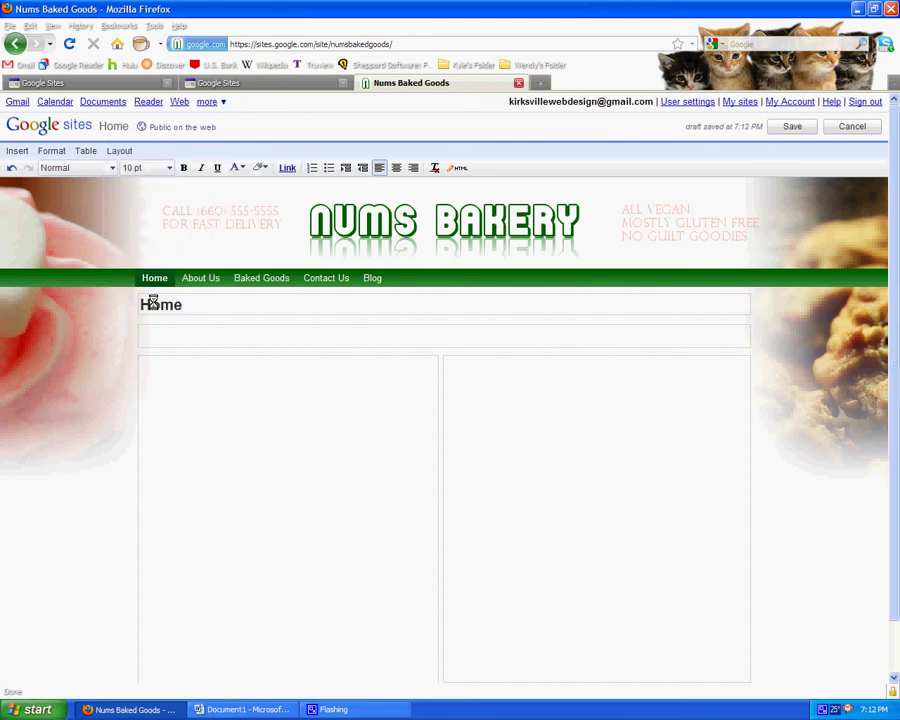
# Copy the introductory Nums Bakery paragraph from the Word document and paste it into the Home page's left column in Firefox.
pyautogui.click(160, 364)
pyautogui.click(240, 708)
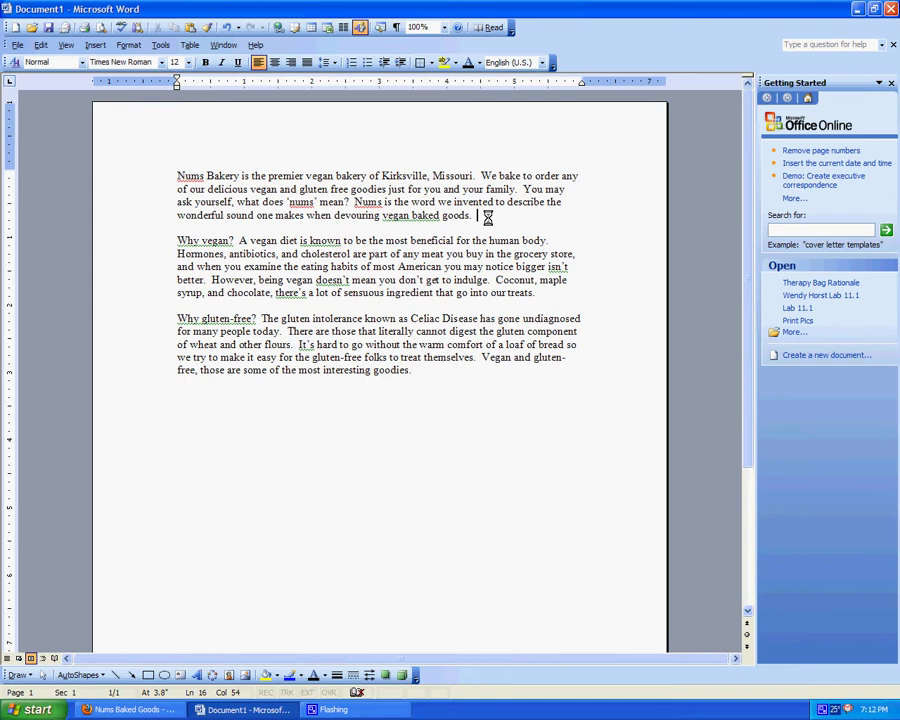
pyautogui.moveTo(539, 217); pyautogui.dragTo(114, 160)
pyautogui.hotkey('ctrl', 'c')
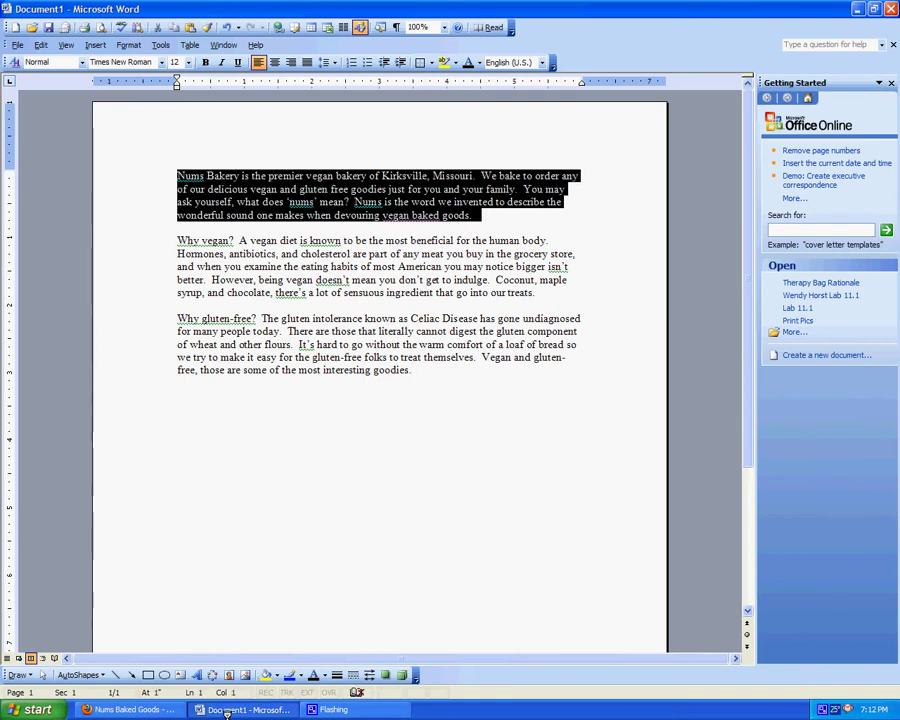
pyautogui.click(130, 709)
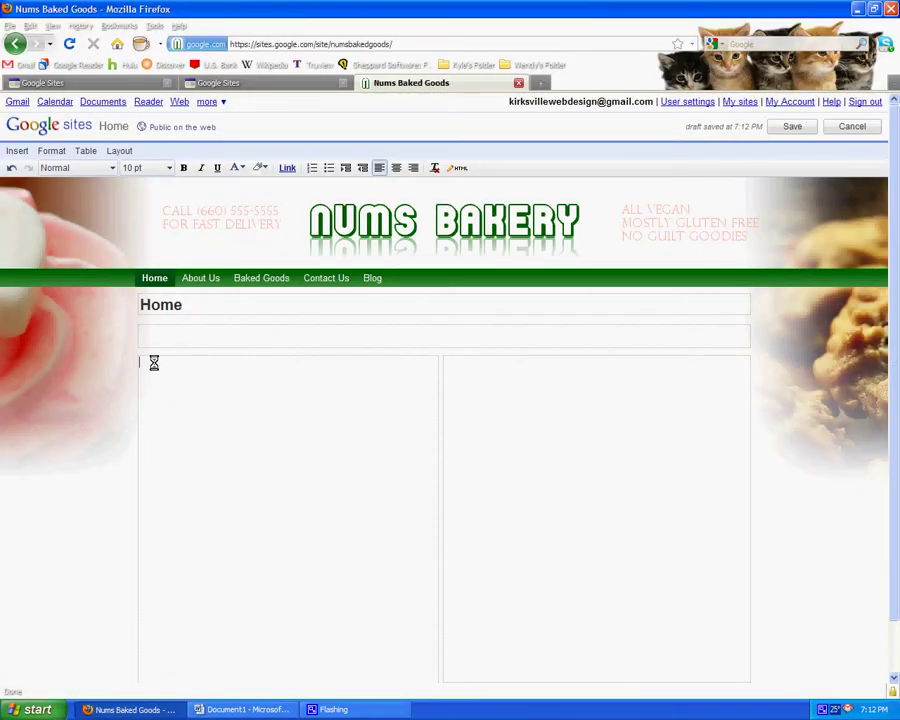
pyautogui.hotkey('ctrl', 'v')
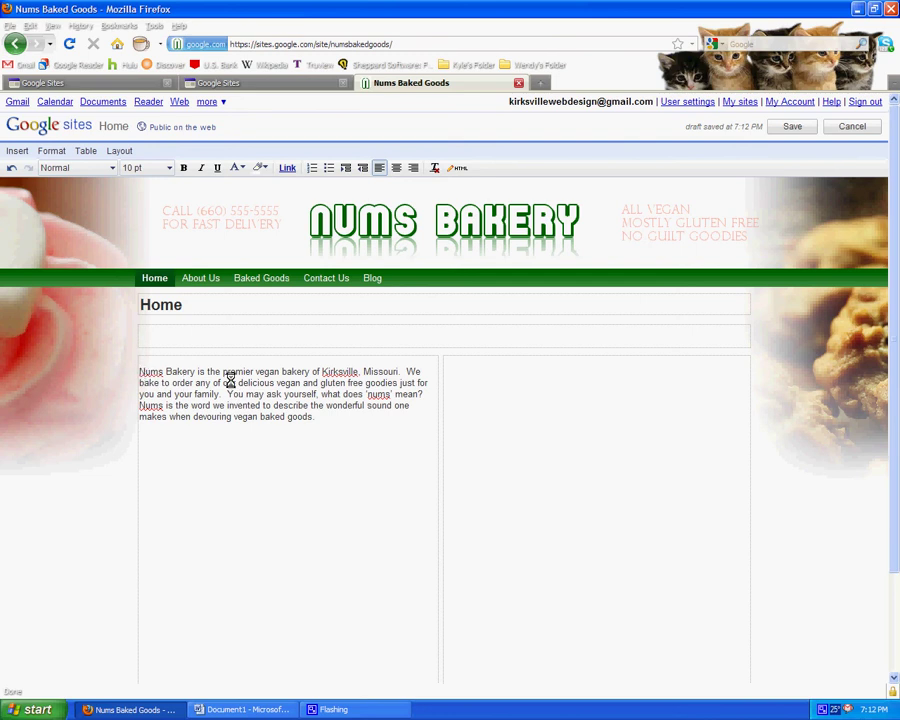
# Add the Heading (H2) "About Nums Bakery" above the introductory paragraph.
pyautogui.click(147, 368)
pyautogui.press('Return')
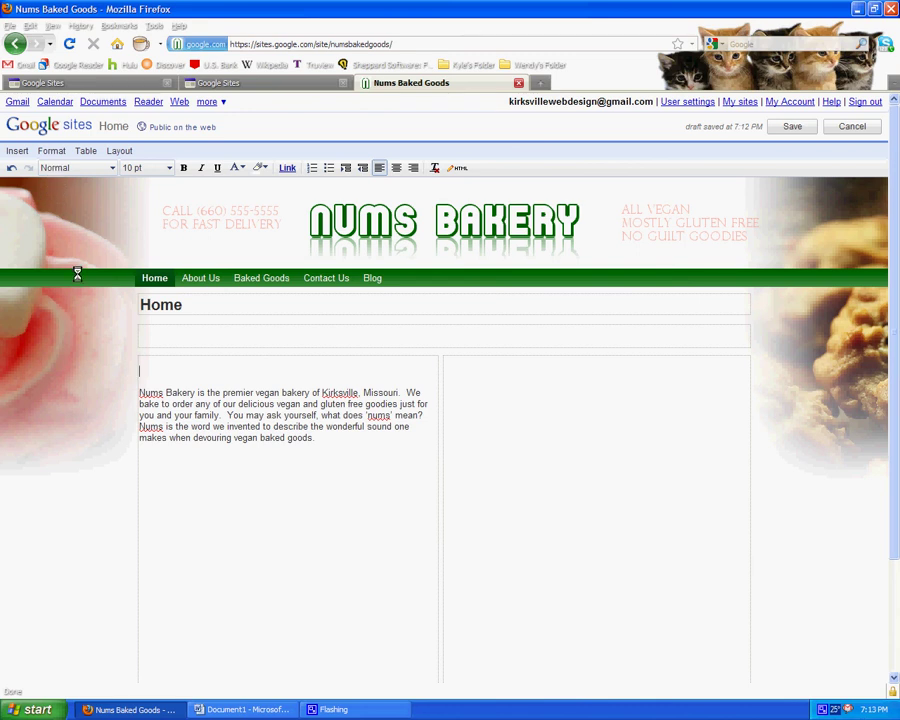
pyautogui.click(57, 151)
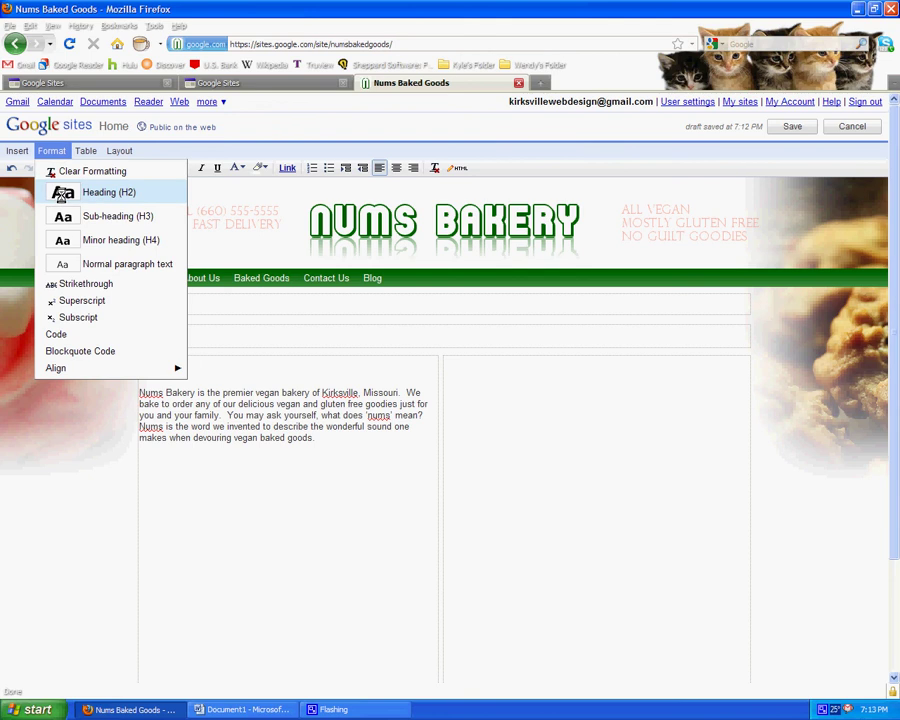
pyautogui.click(62, 193)
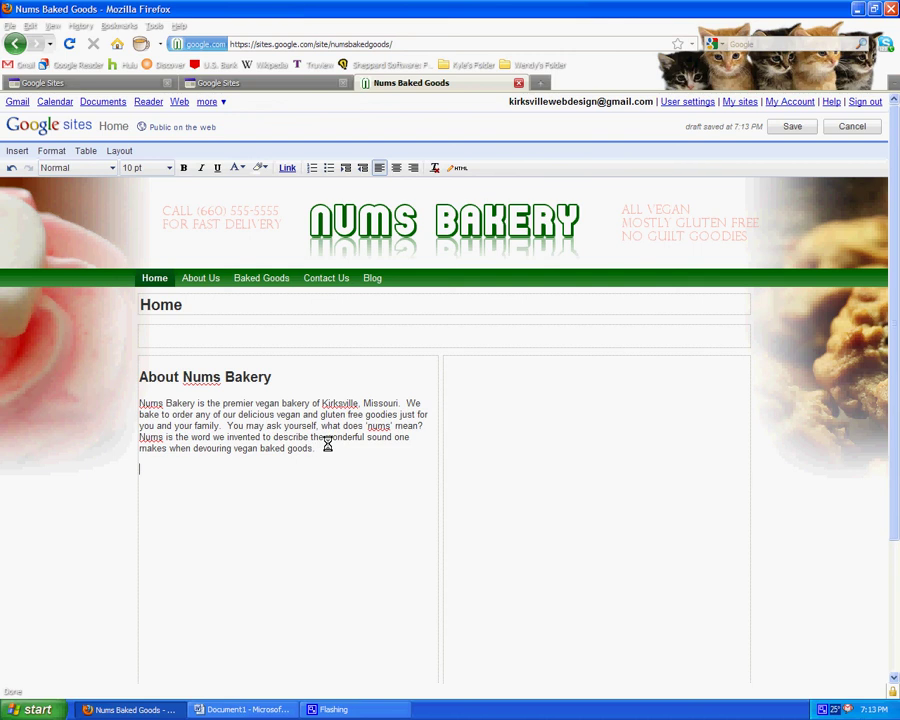
# Copy the "Why vegan?" paragraph from the Word document and paste it below the introductory paragraph on the Home page.
pyautogui.click(51, 150)
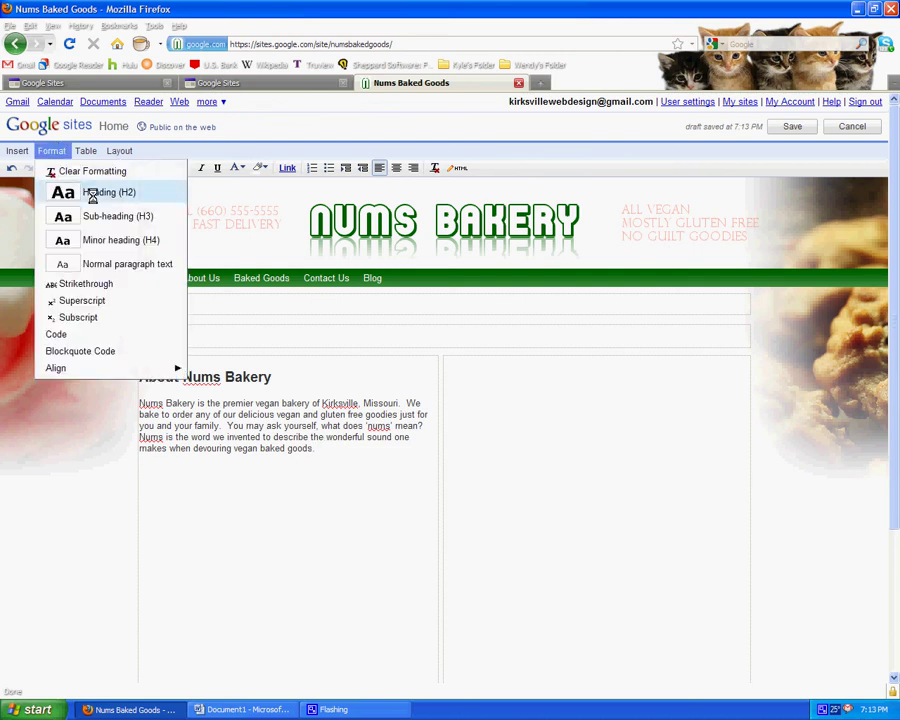
pyautogui.click(92, 194)
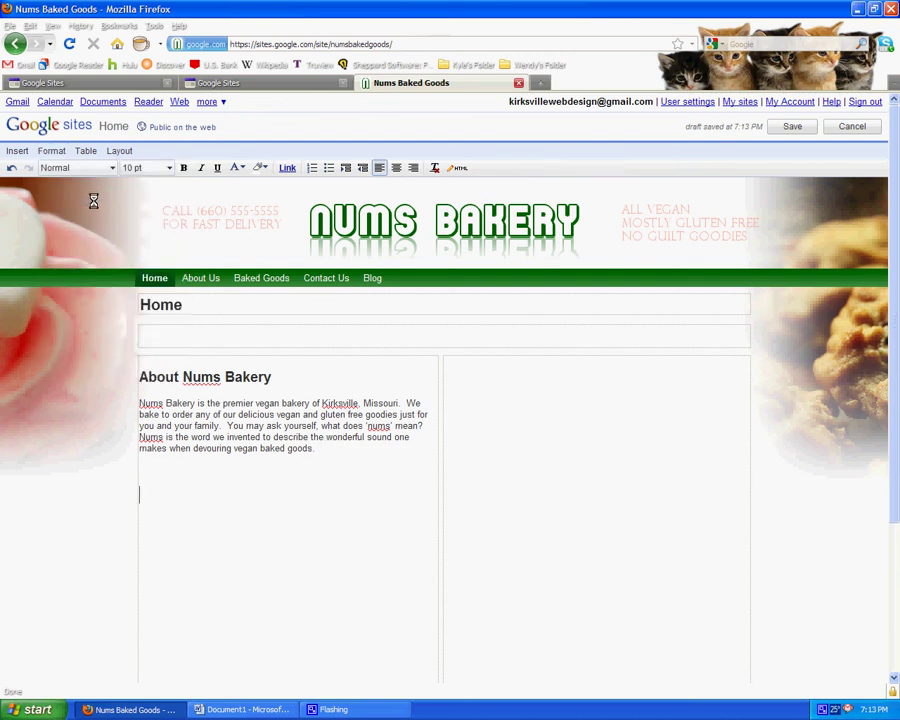
pyautogui.click(245, 710)
pyautogui.moveTo(561, 296); pyautogui.dragTo(143, 239)
pyautogui.hotkey('ctrl', 'c')
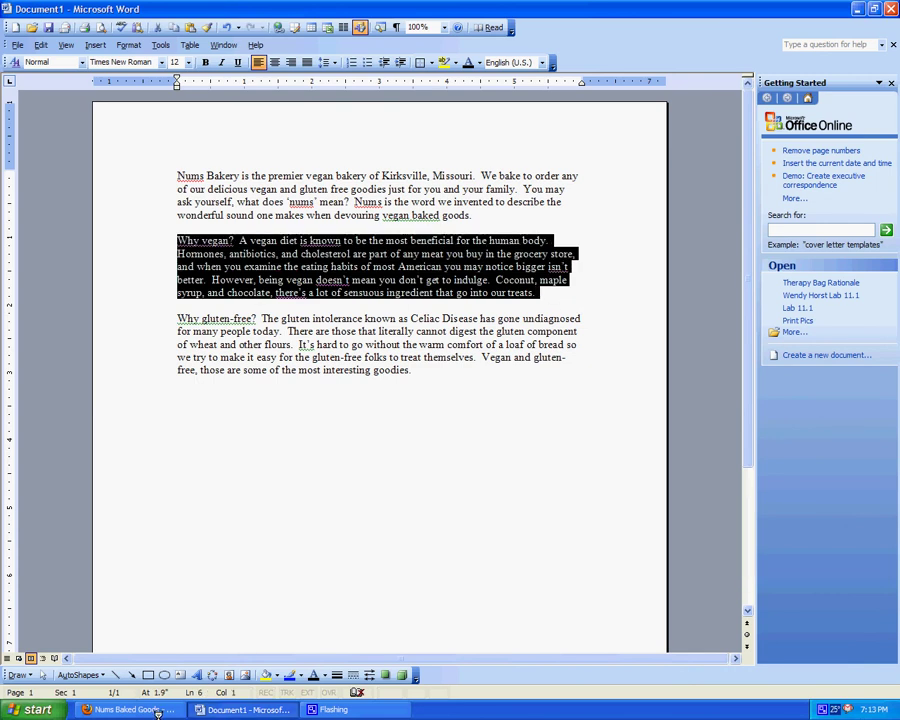
pyautogui.click(157, 710)
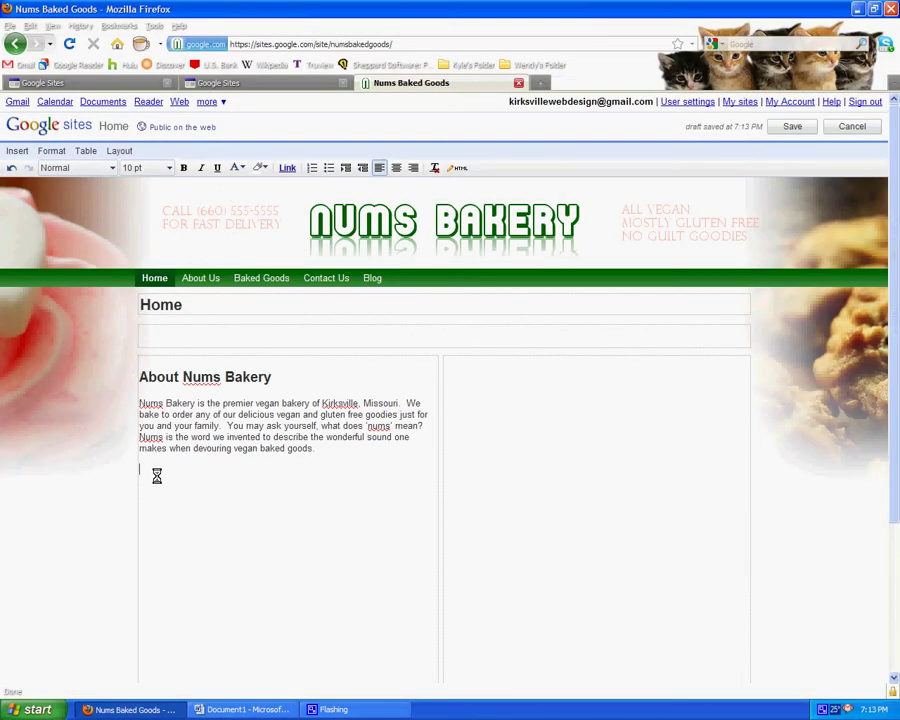
pyautogui.hotkey('ctrl', 'v')
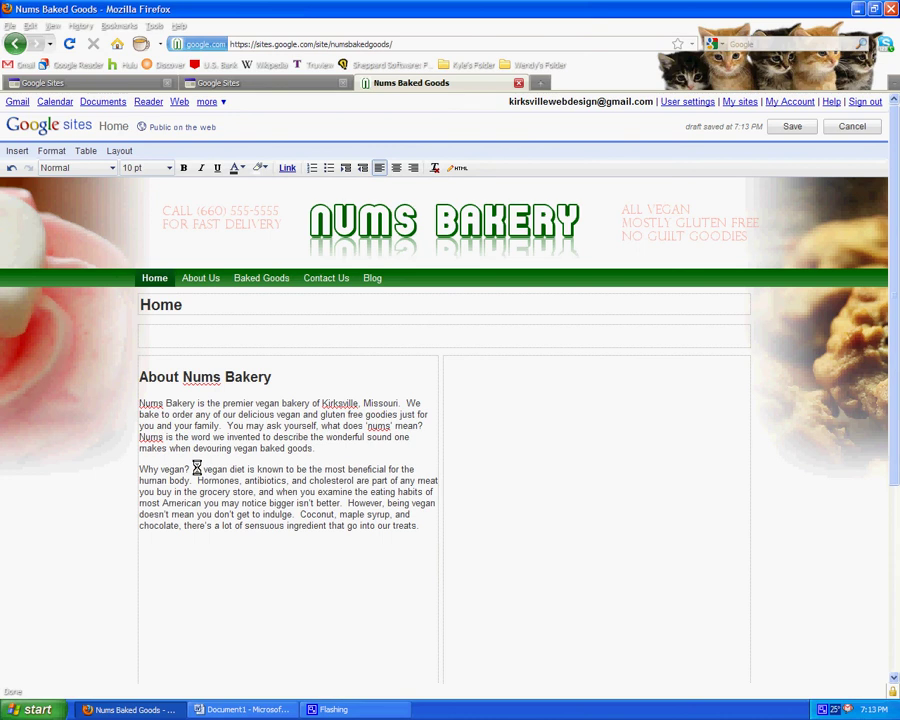
# Put "Why vegan?" on its own line above its paragraph and format it as Heading (H2).
pyautogui.click(196, 469)
pyautogui.press('Return')
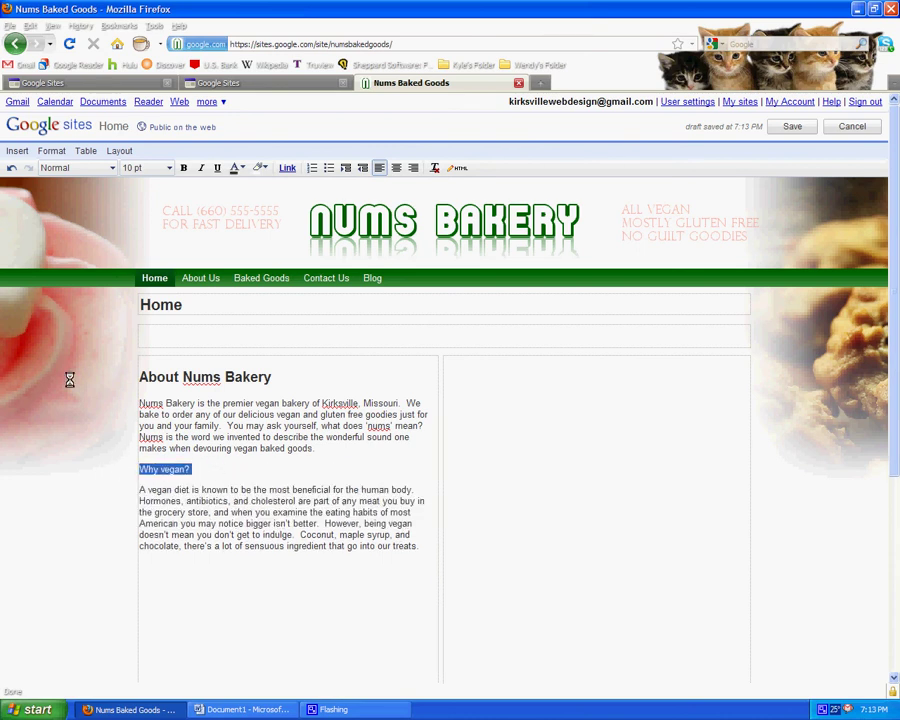
pyautogui.click(51, 151)
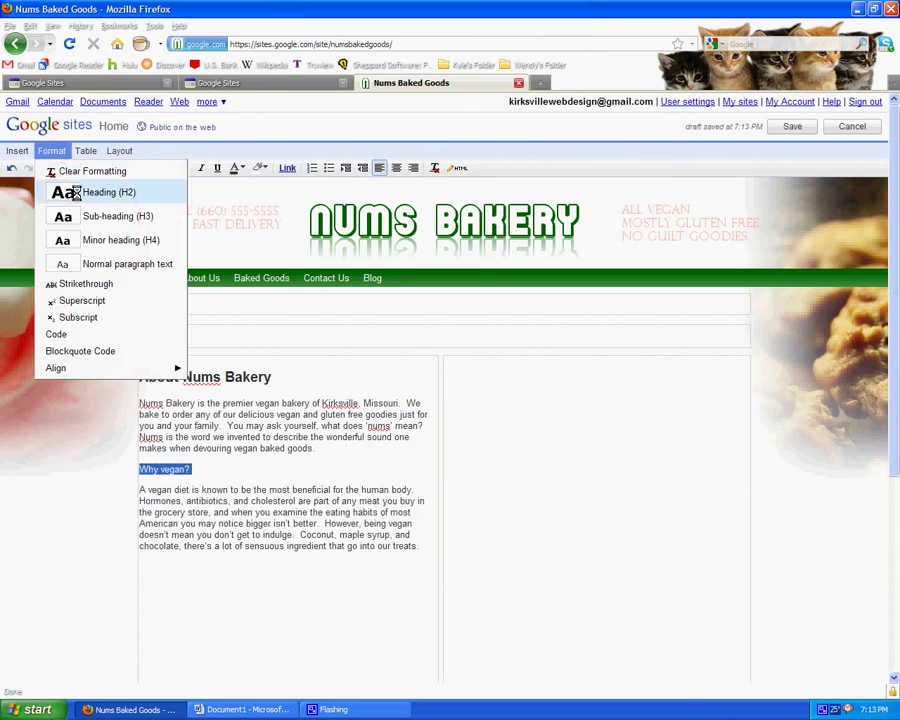
pyautogui.click(73, 193)
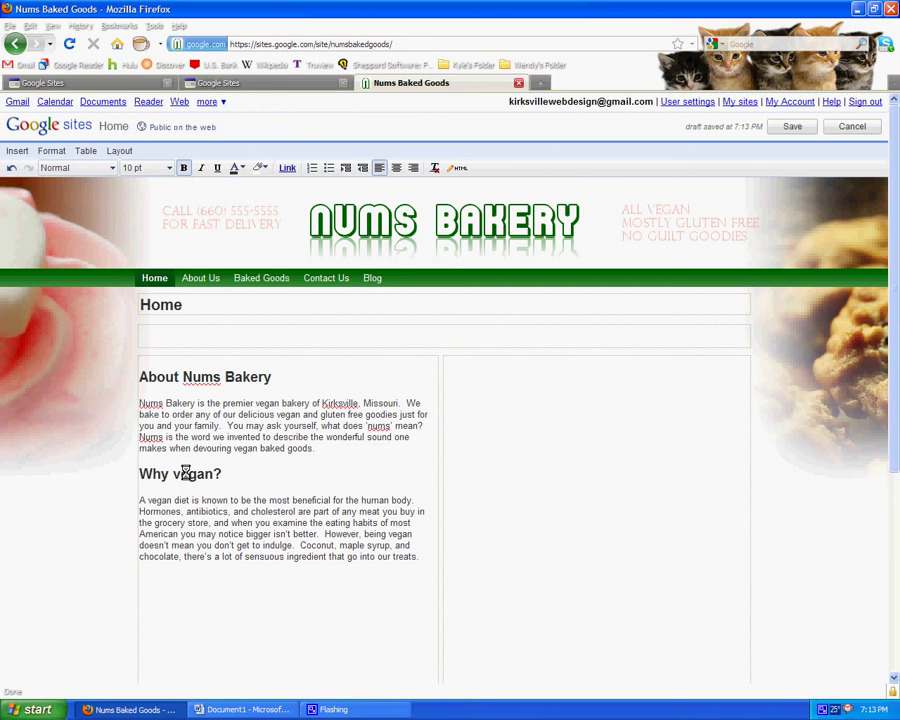
# Capitalize the second word of the vegan heading so it reads "Why Vegan?".
pyautogui.click(181, 474)
pyautogui.press('Delete')
pyautogui.write('V')
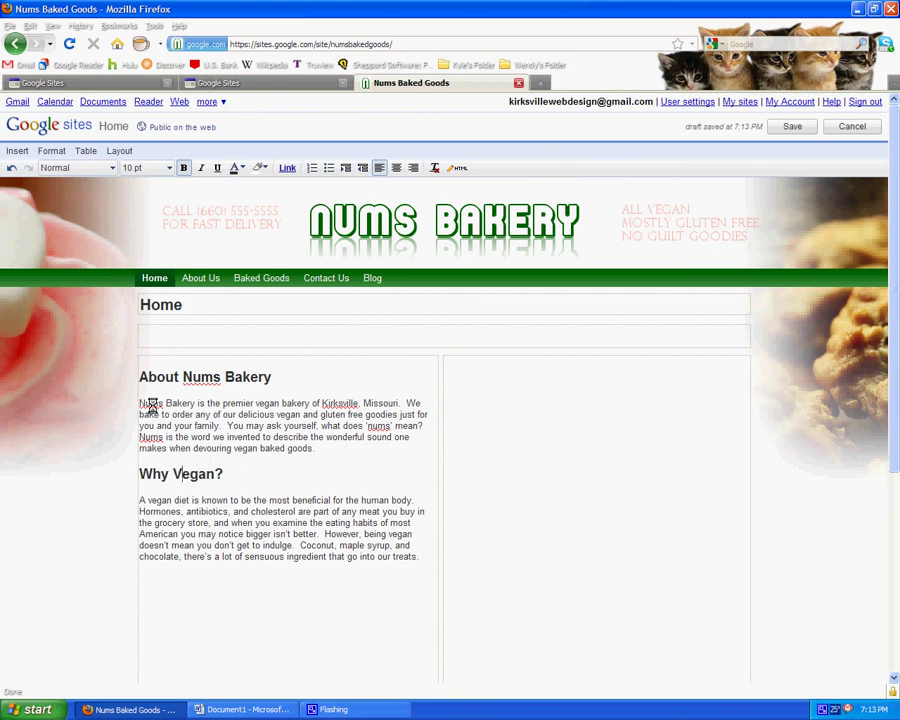
pyautogui.click(56, 150)
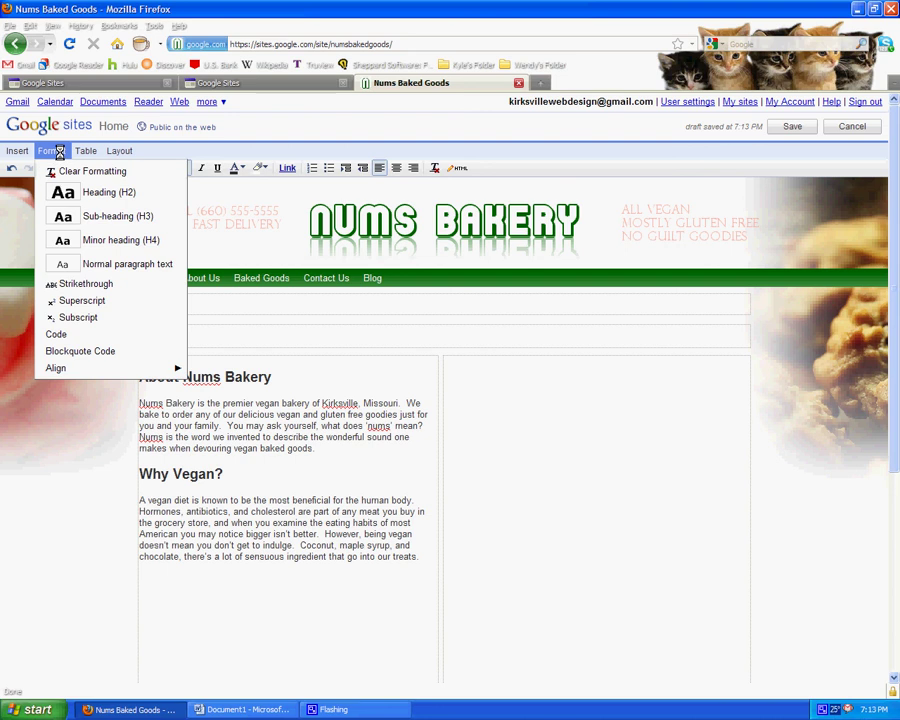
pyautogui.click(59, 151)
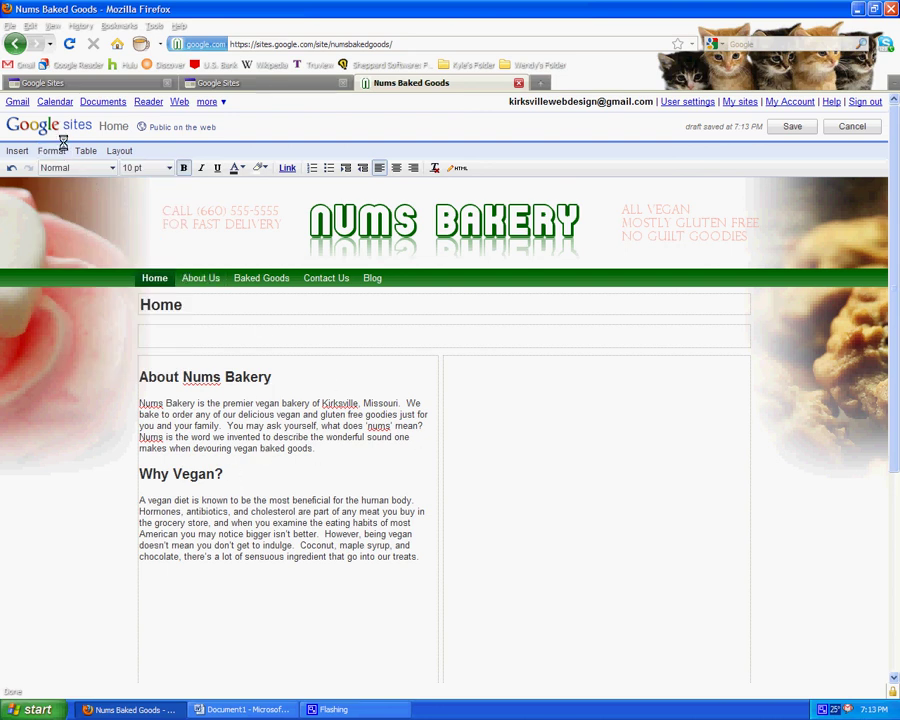
pyautogui.click(140, 168)
pyautogui.click(137, 168)
pyautogui.click(237, 478)
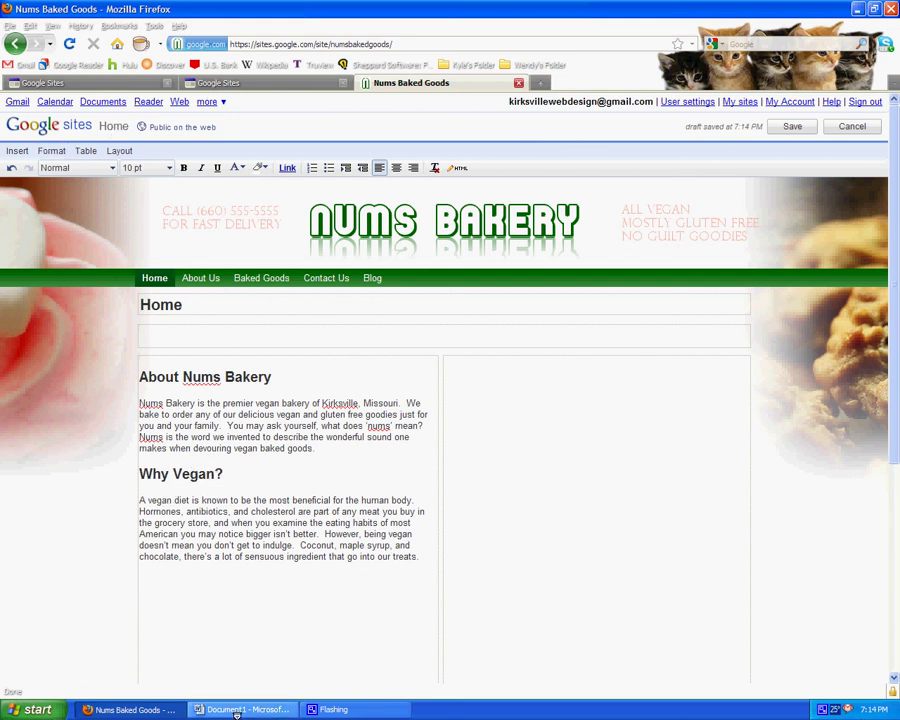
# Copy the "Why gluten-free?" paragraph from the Word document and paste it below the vegan paragraph on the Home page.
pyautogui.click(262, 709)
pyautogui.moveTo(424, 370); pyautogui.dragTo(107, 321)
pyautogui.hotkey('ctrl', 'c')
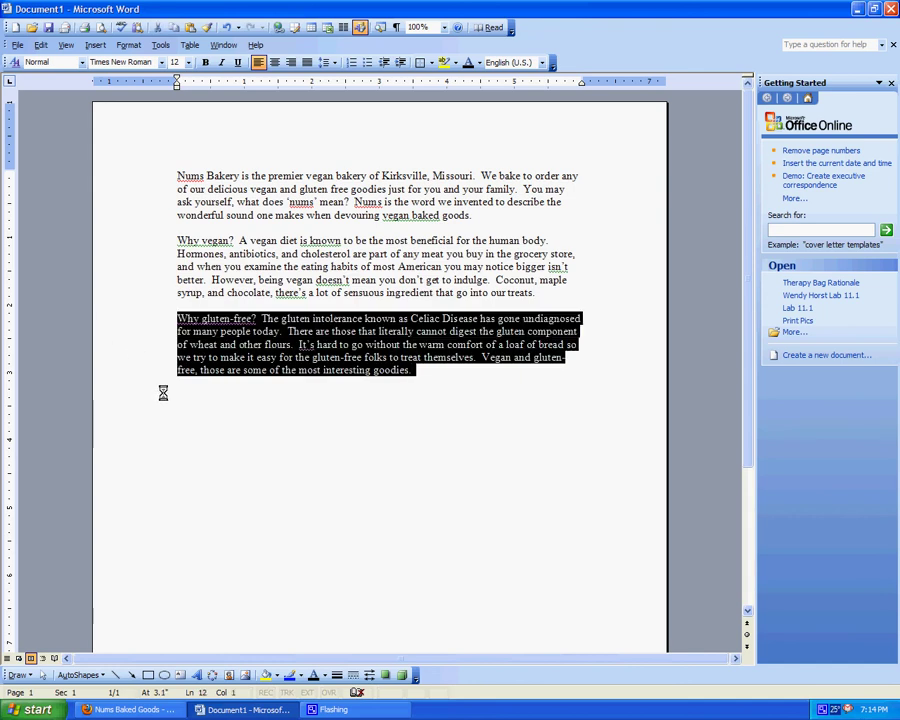
pyautogui.click(128, 709)
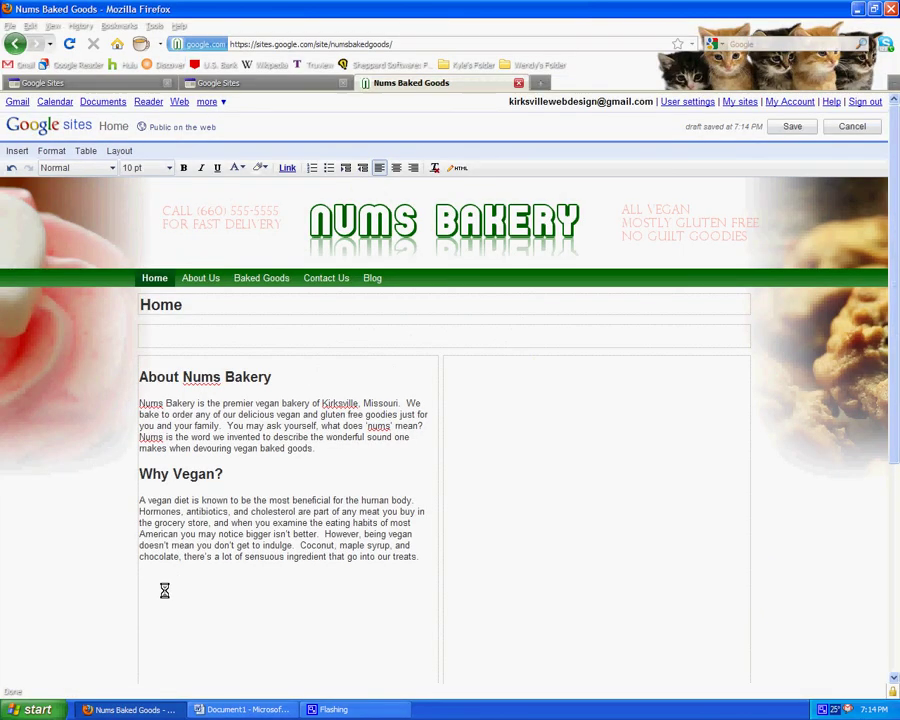
pyautogui.click(165, 591)
pyautogui.hotkey('ctrl', 'v')
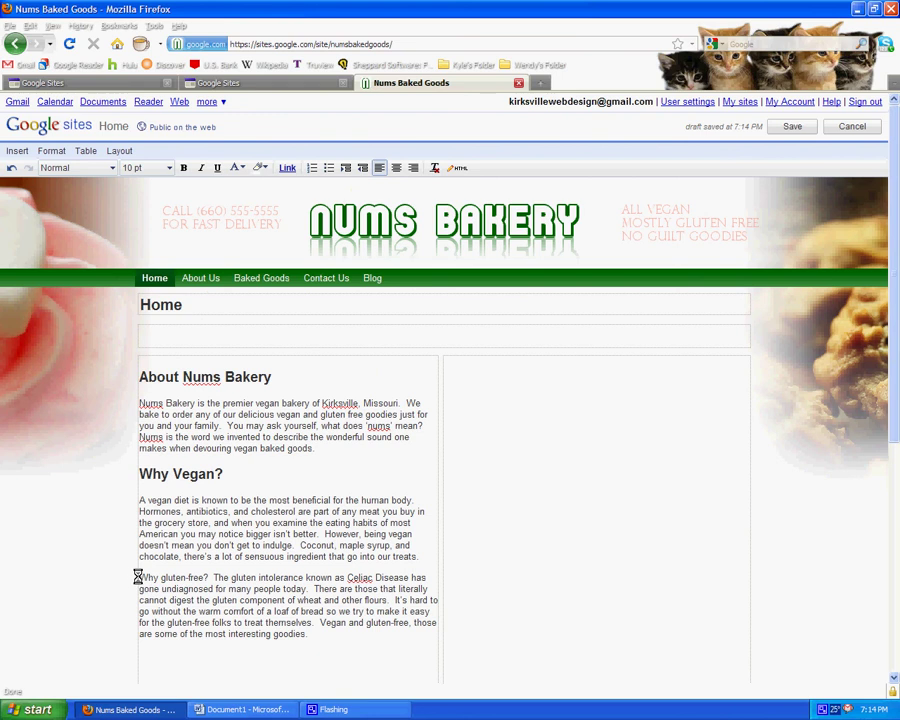
# Put "Why gluten-free?" on its own line above its paragraph and format it as Heading (H2).
pyautogui.click(216, 577)
pyautogui.press('Return')
pyautogui.press('Return')
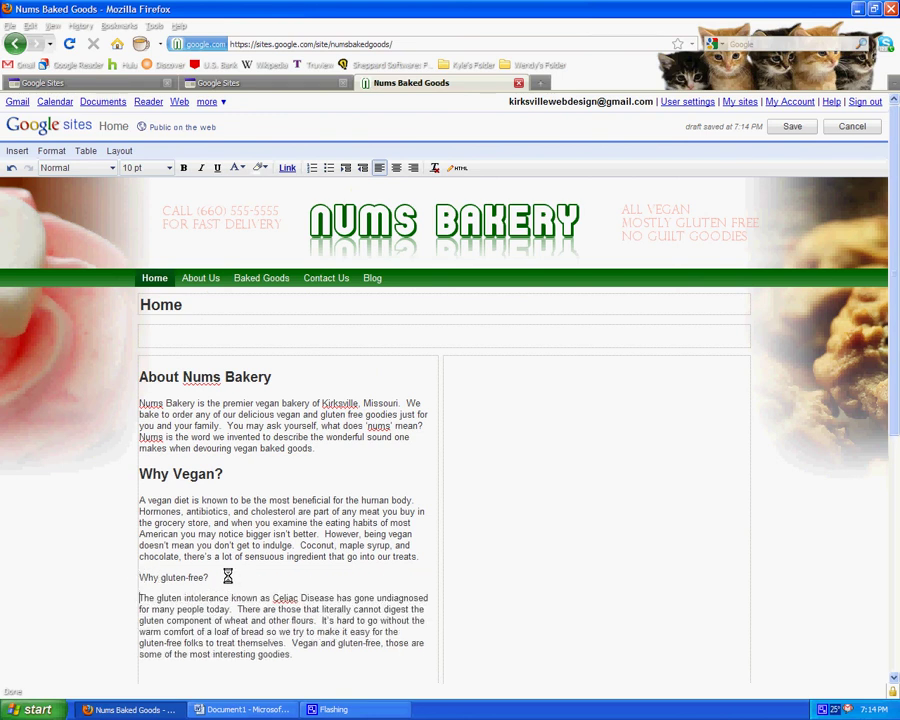
pyautogui.moveTo(212, 577); pyautogui.dragTo(94, 576)
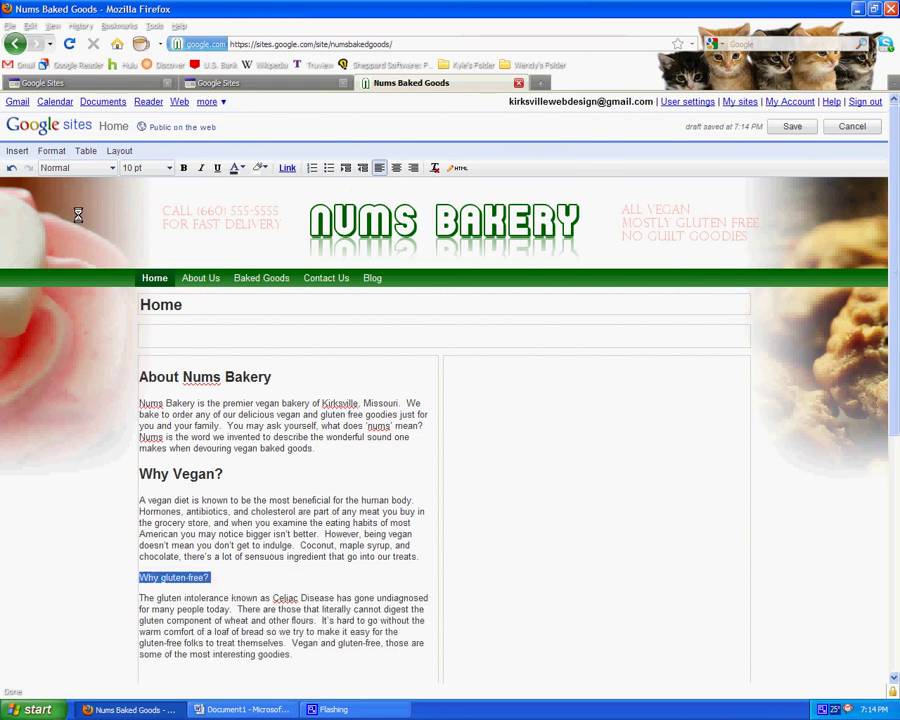
pyautogui.click(52, 150)
pyautogui.click(95, 193)
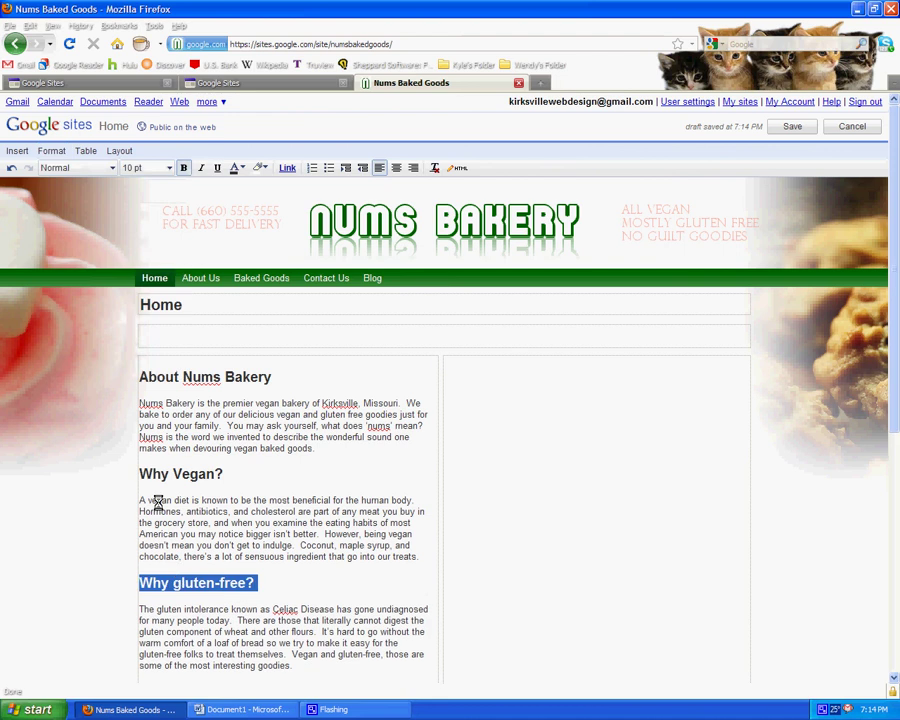
# Capitalize the gluten-free heading on the Home page so it reads "Why Gluten-Free?".
pyautogui.click(179, 584)
pyautogui.press('BackSpace')
pyautogui.write('G')
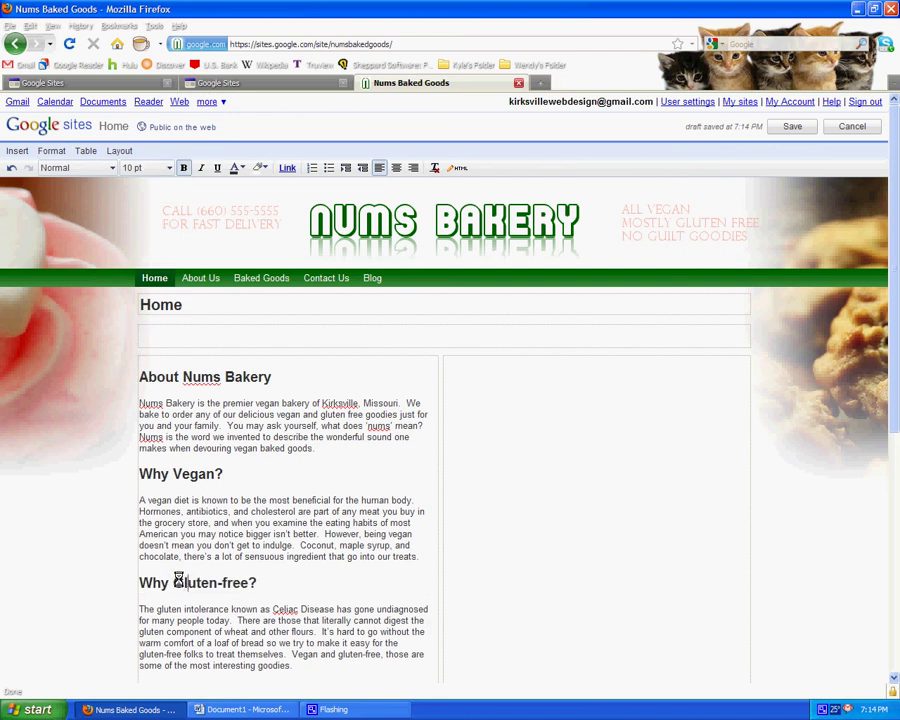
pyautogui.press('BackSpace')
pyautogui.write('F')
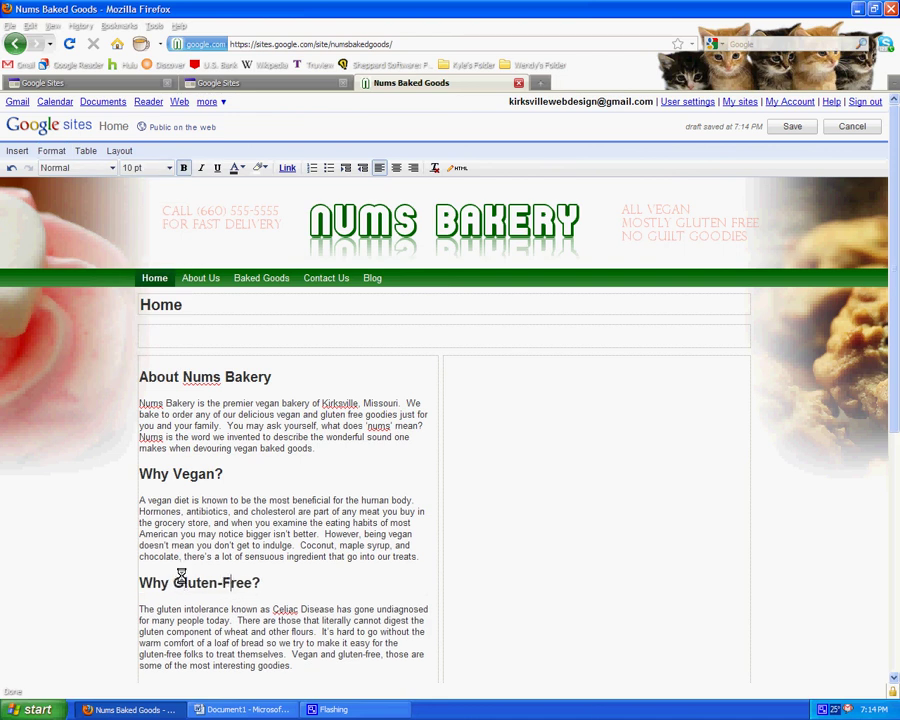
pyautogui.click(455, 364)
pyautogui.click(374, 336)
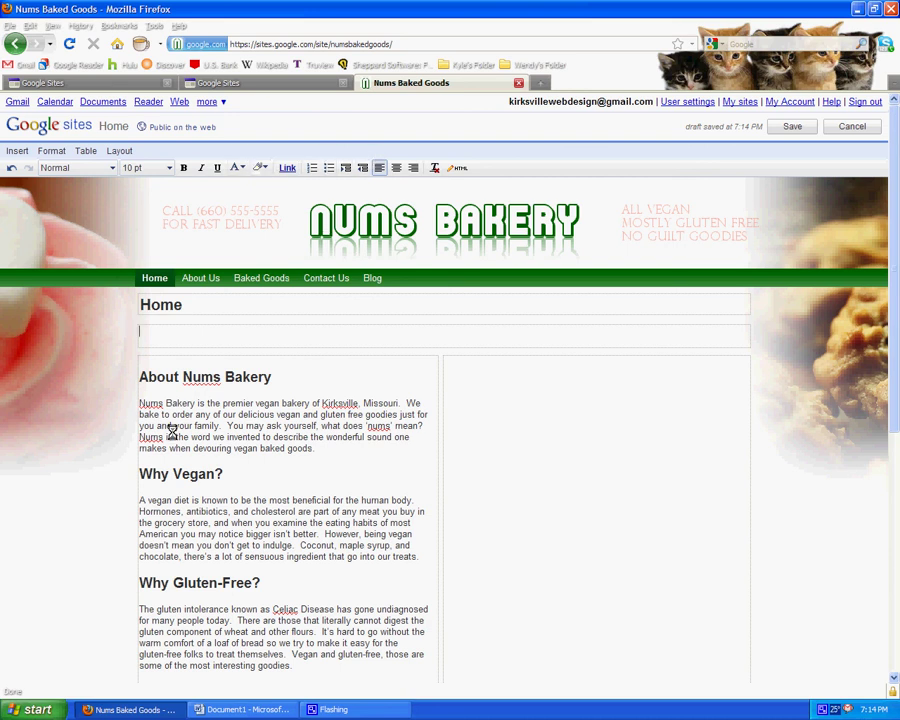
# Center all headings and paragraphs in the left column and save the Home page.
pyautogui.moveTo(309, 655); pyautogui.dragTo(8, 368)
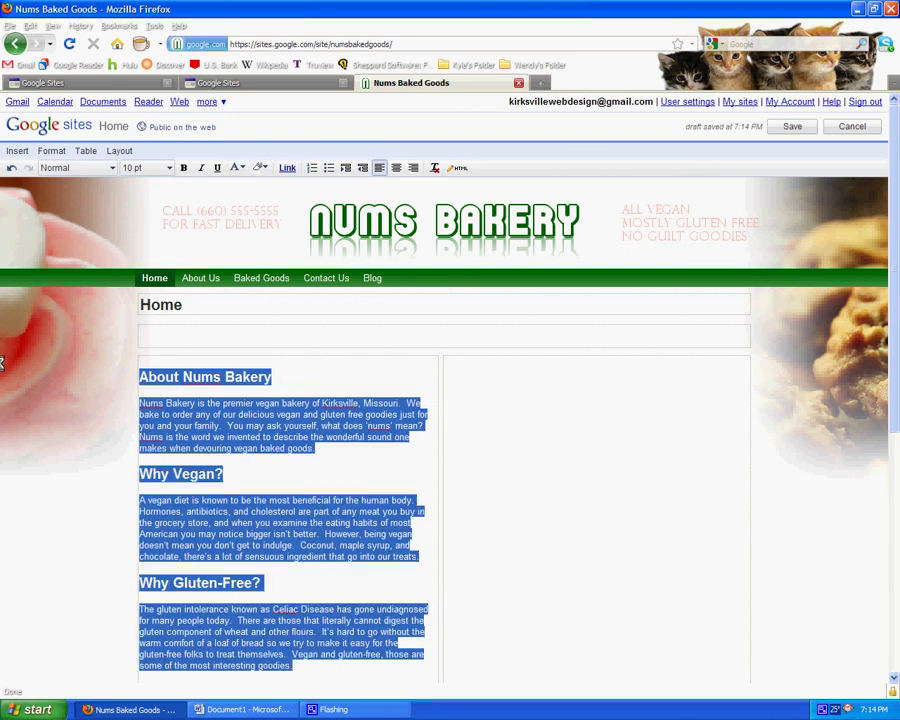
pyautogui.click(396, 167)
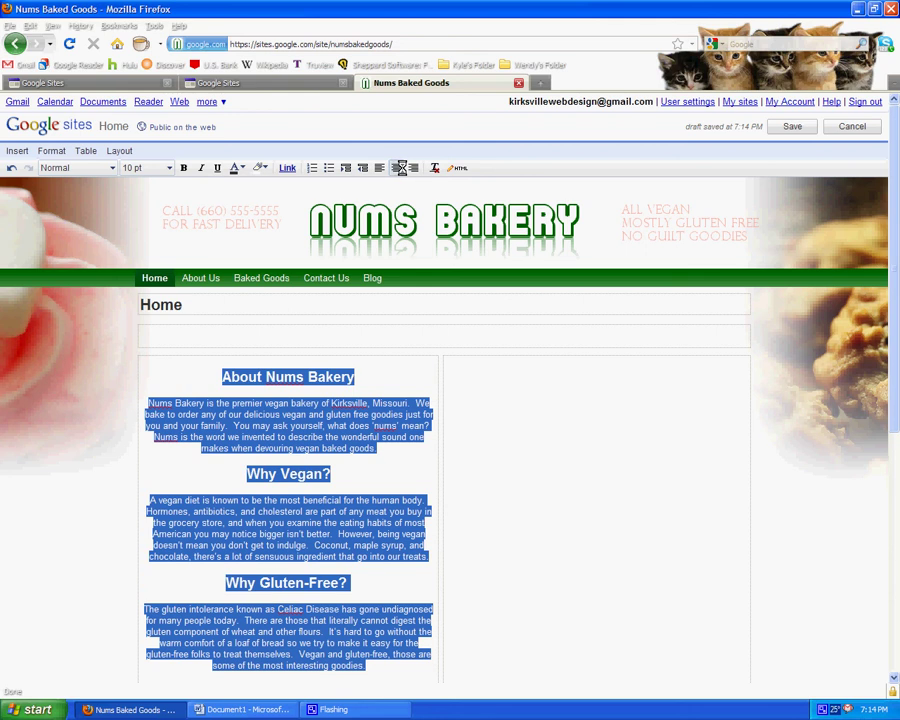
pyautogui.click(402, 474)
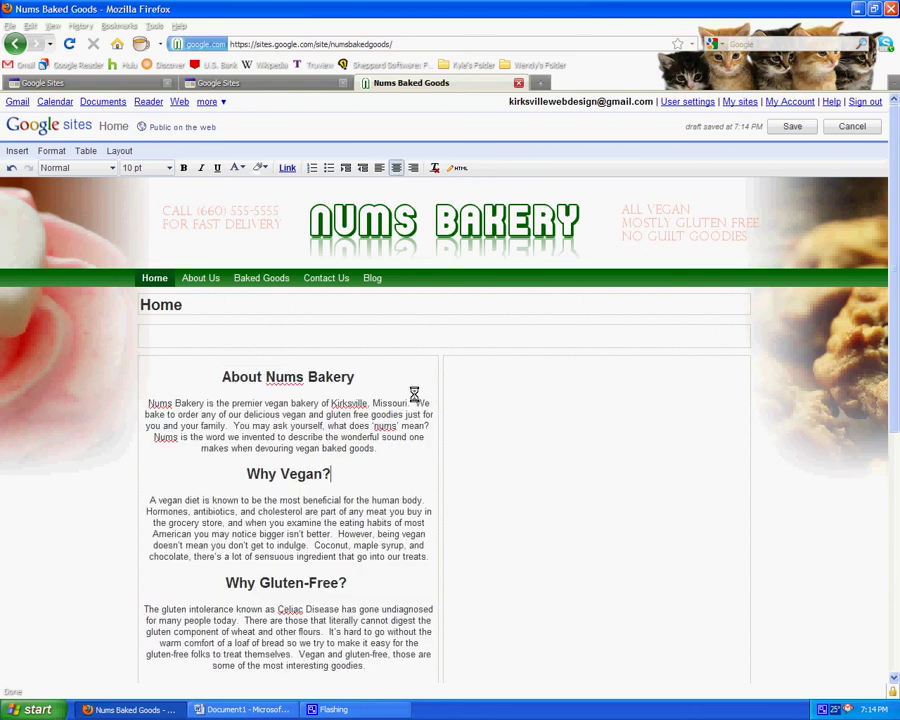
pyautogui.click(462, 364)
pyautogui.click(791, 126)
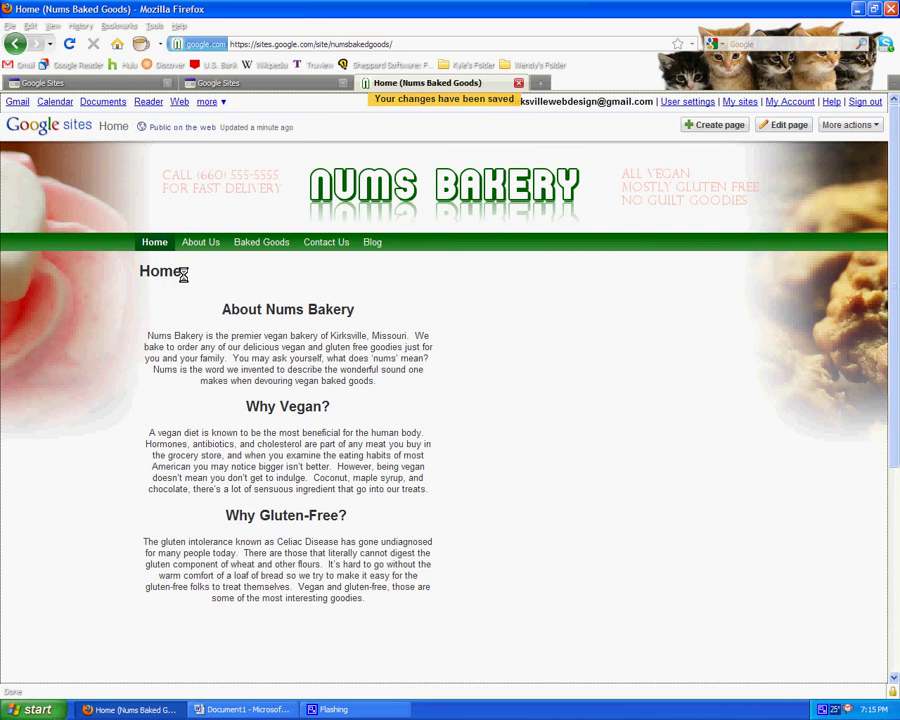
pyautogui.moveTo(130, 270); pyautogui.dragTo(184, 270)
pyautogui.click(185, 271)
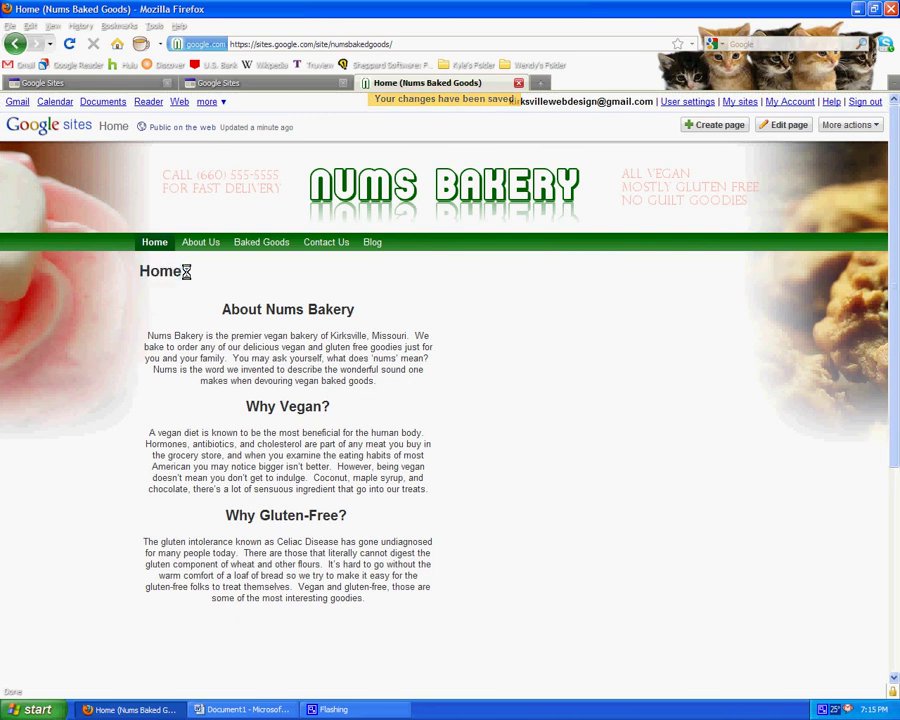
pyautogui.click(855, 124)
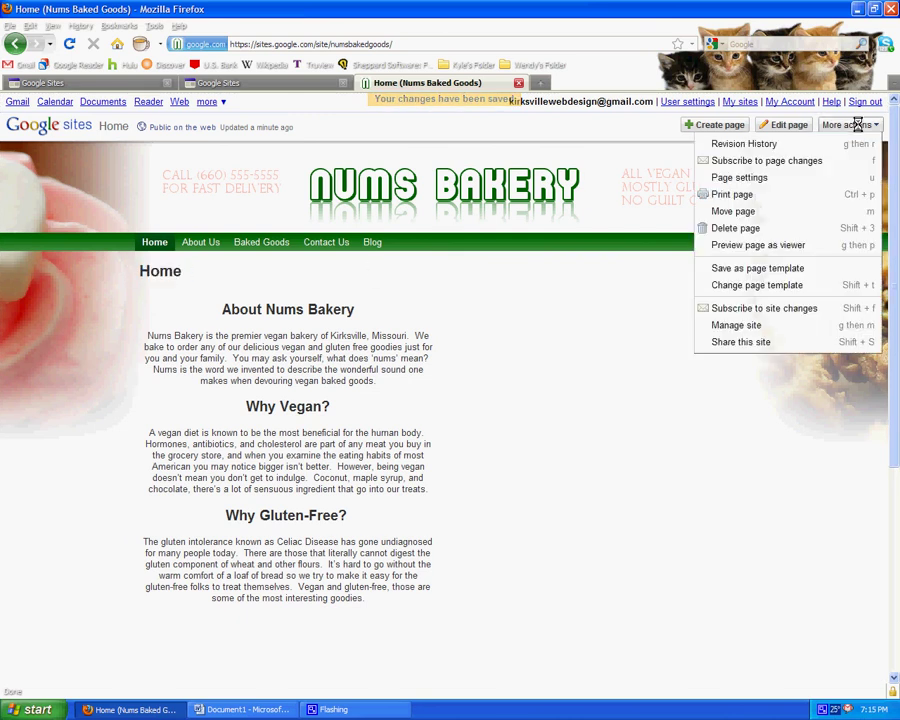
pyautogui.click(151, 256)
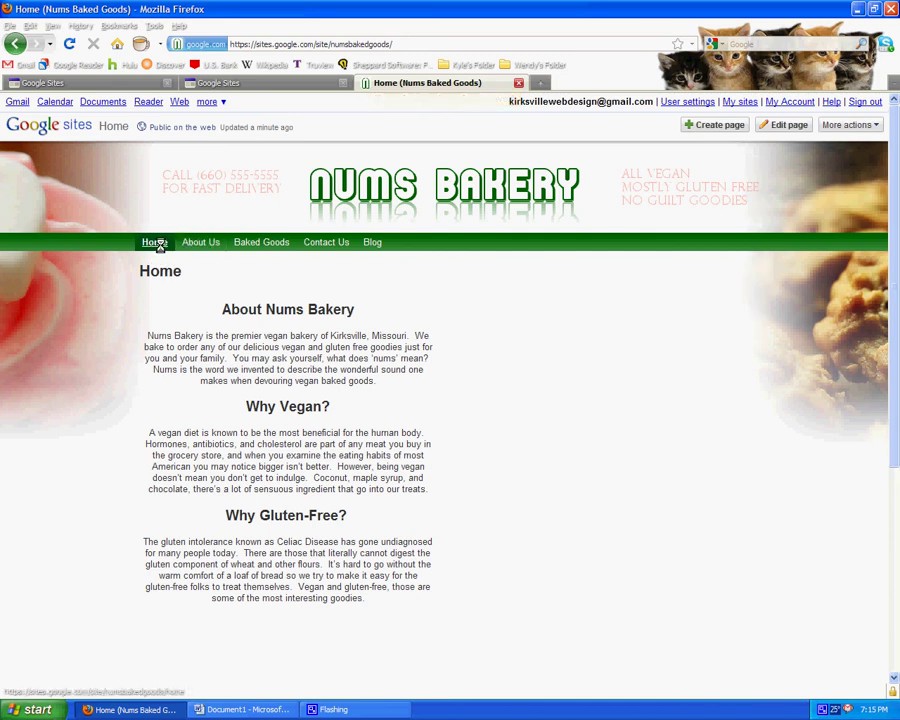
pyautogui.click(156, 242)
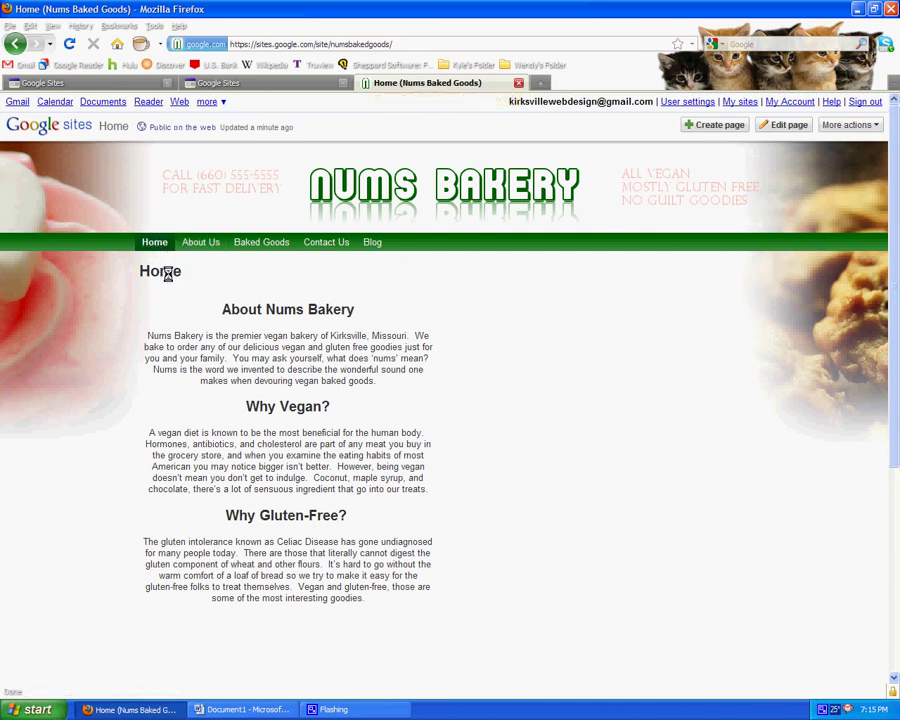
# Turn off "Show page title" in the Home page's settings, save them and reopen the page for editing.
pyautogui.click(851, 125)
pyautogui.click(797, 177)
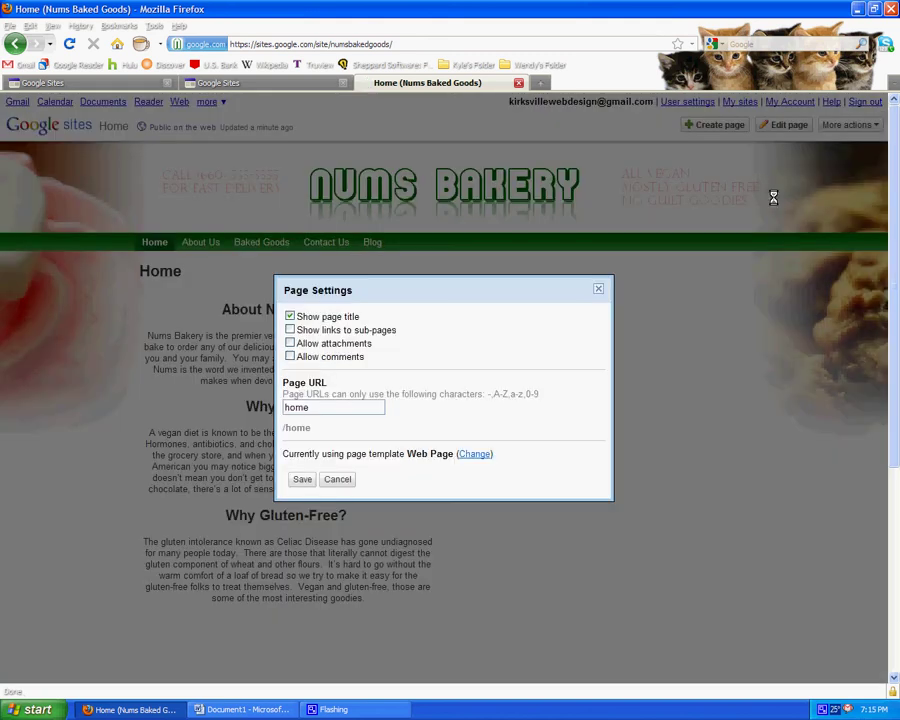
pyautogui.click(290, 316)
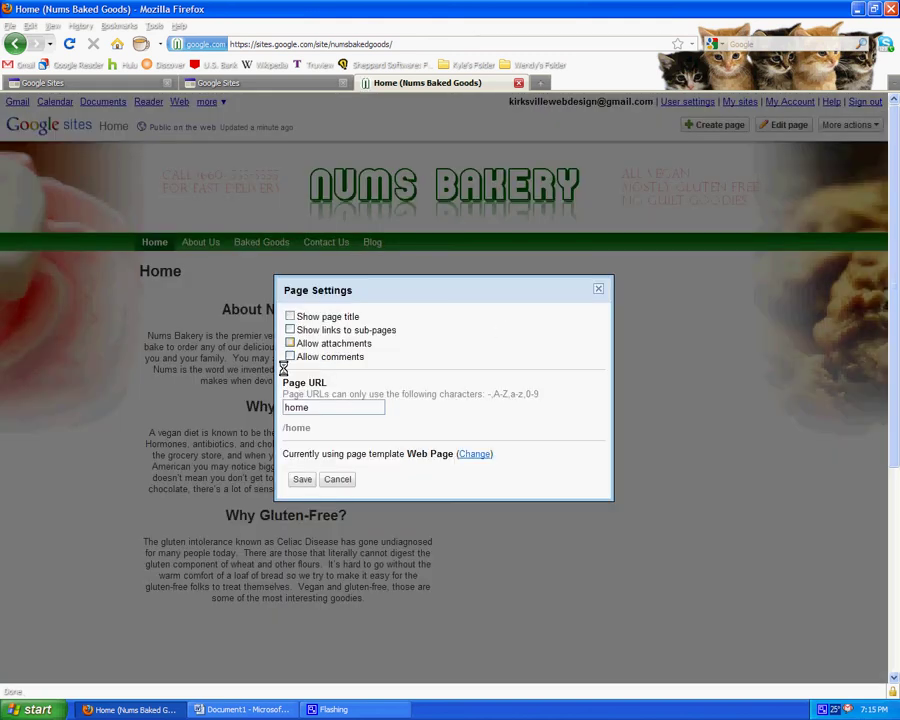
pyautogui.click(302, 479)
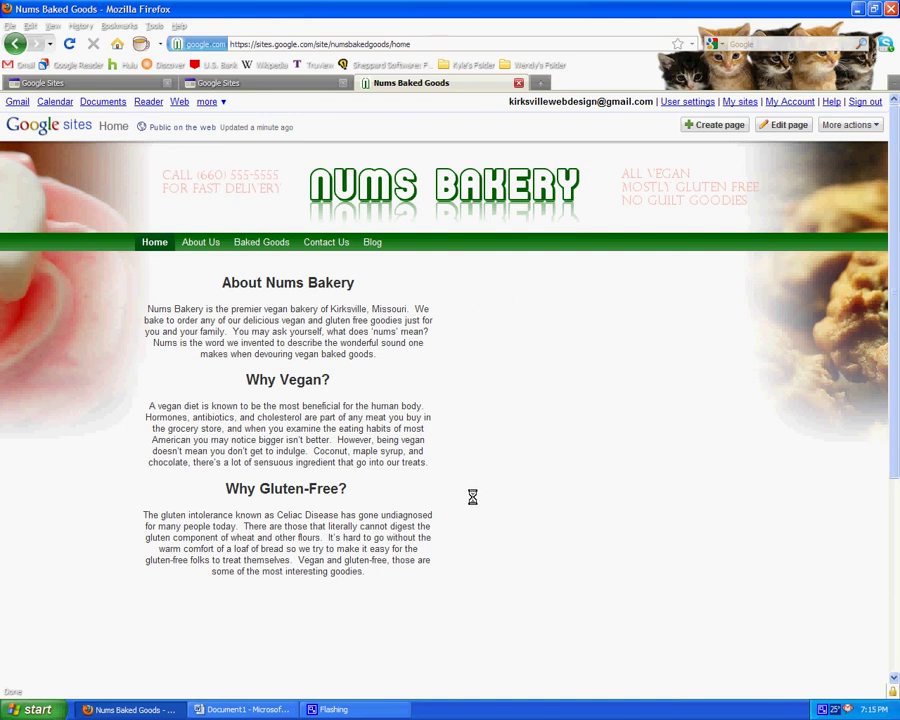
pyautogui.click(771, 122)
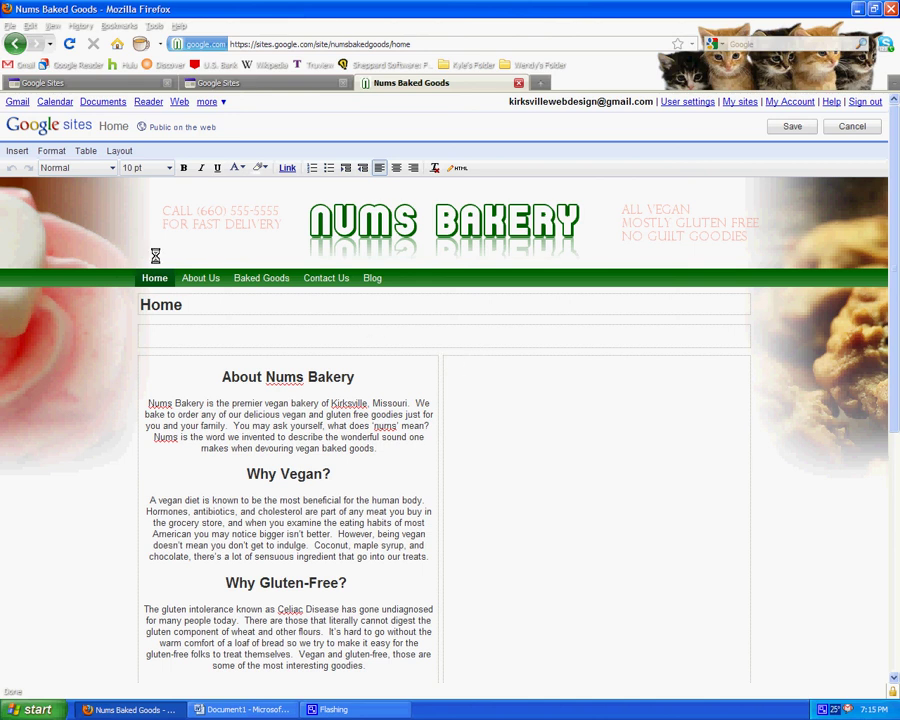
pyautogui.click(17, 150)
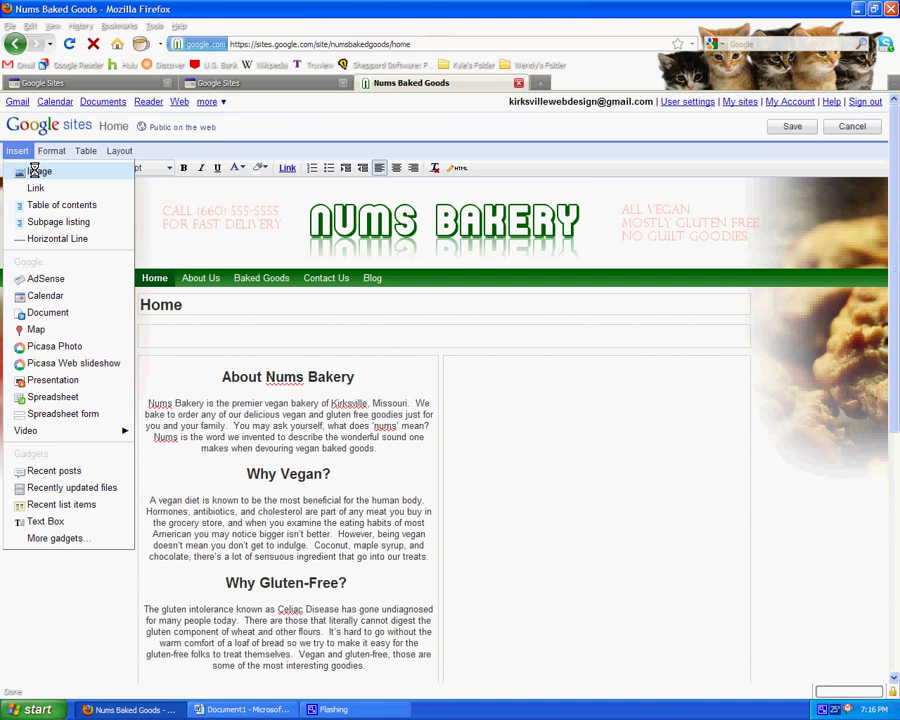
pyautogui.click(34, 172)
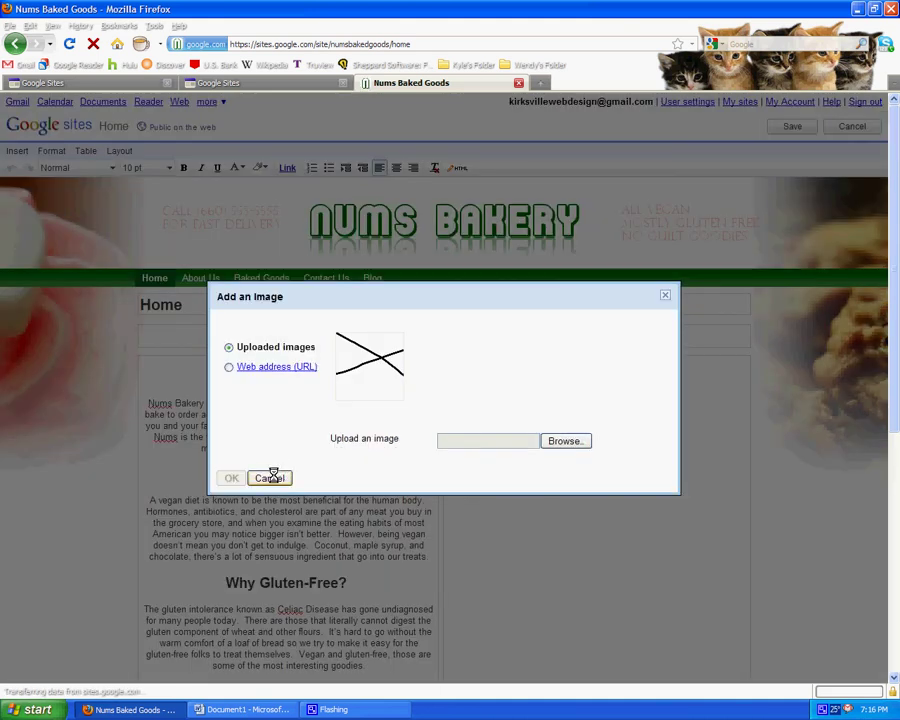
pyautogui.click(270, 478)
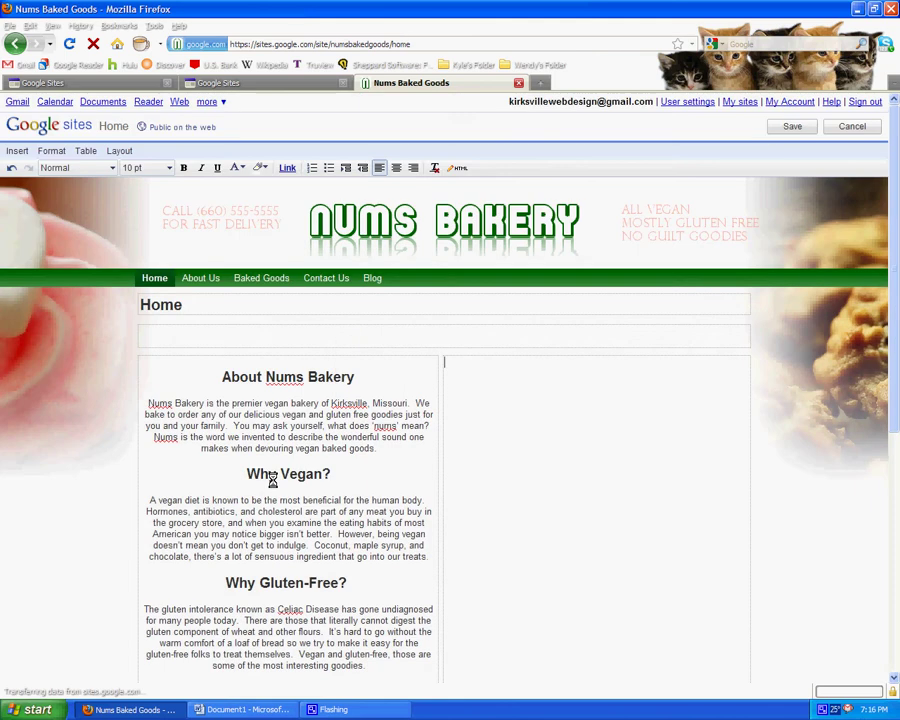
# Insert the already uploaded image 2.png into the empty right column and align it to the center.
pyautogui.click(480, 358)
pyautogui.click(17, 150)
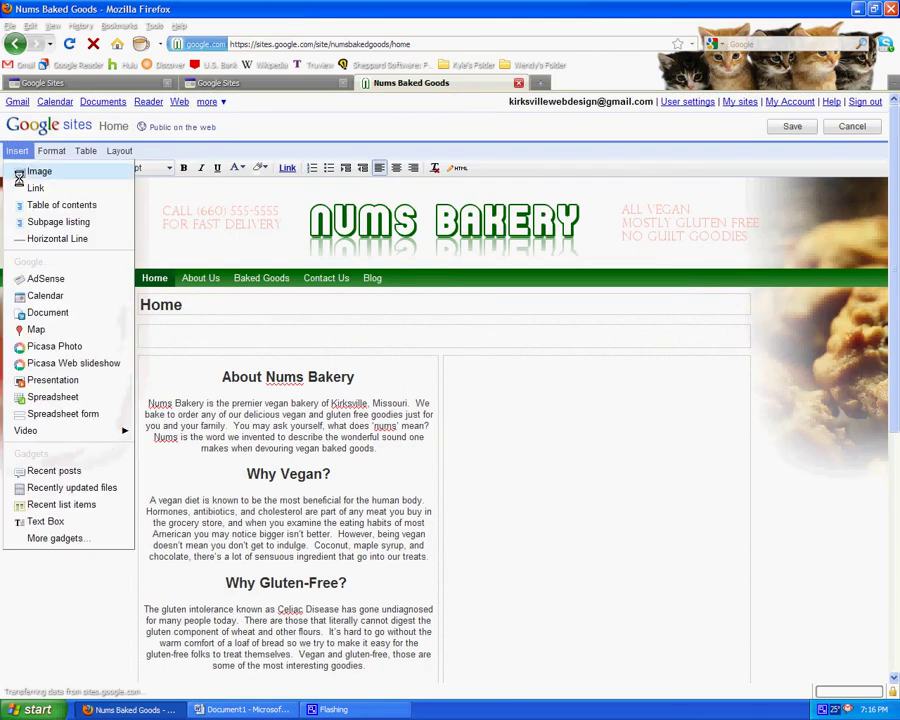
pyautogui.click(40, 176)
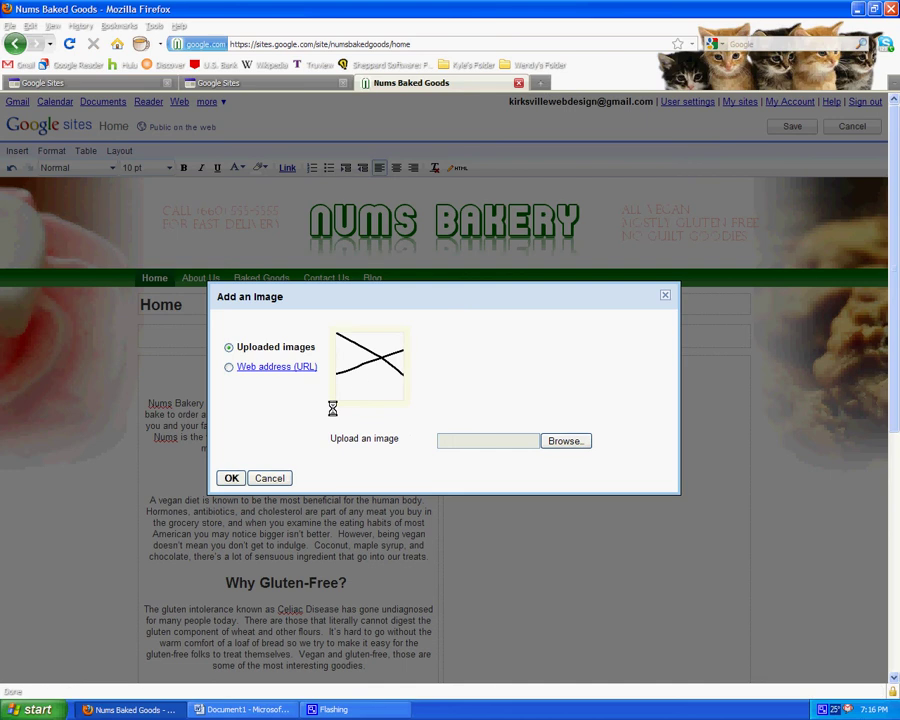
pyautogui.click(233, 478)
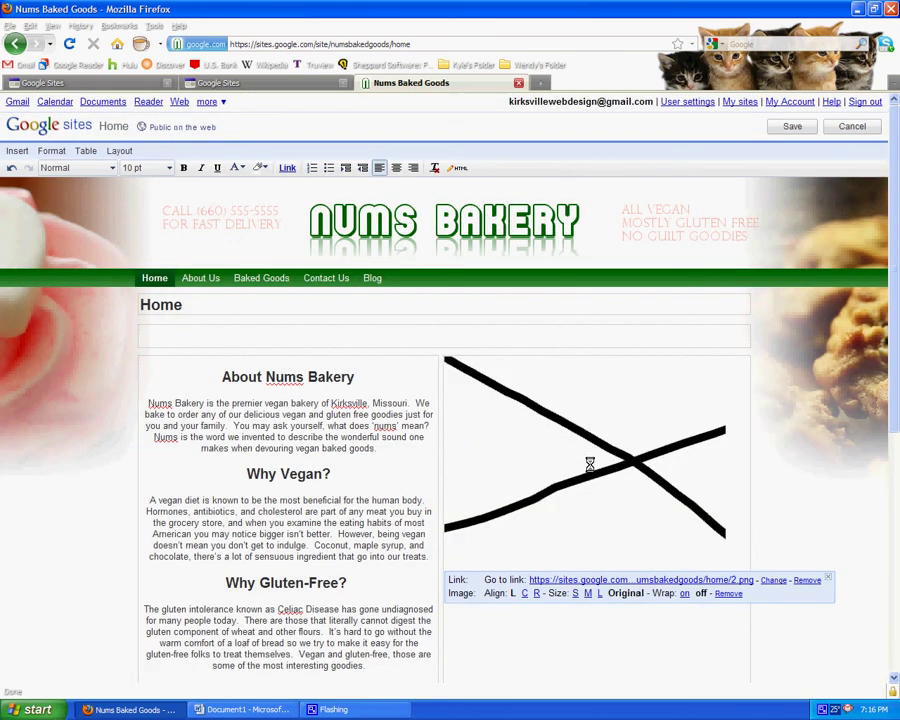
pyautogui.click(521, 593)
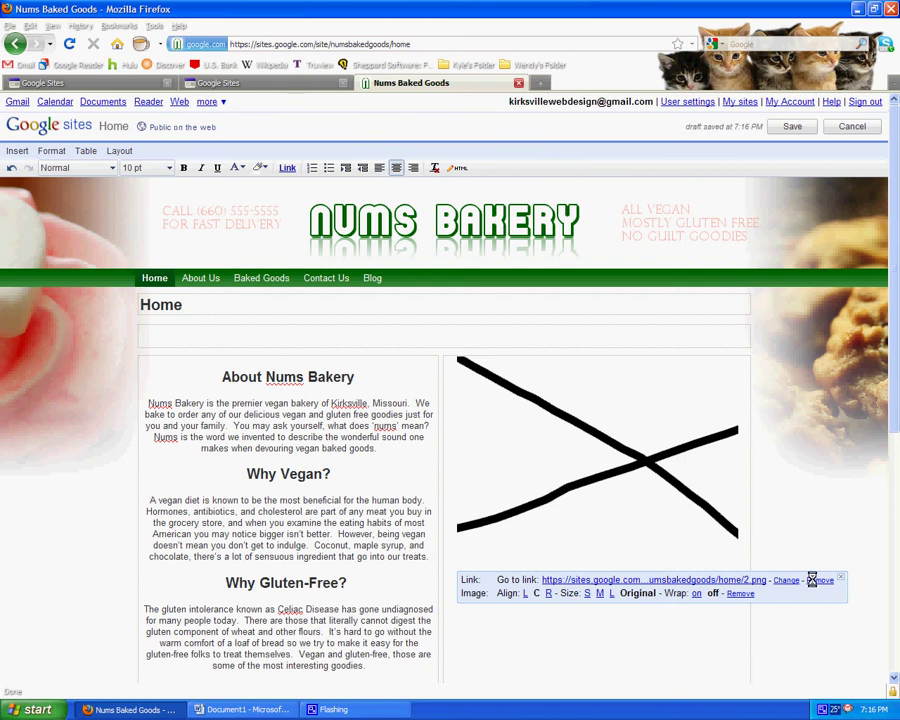
# Remove the link from the inserted image and delete the image from the right column.
pyautogui.click(812, 580)
pyautogui.click(706, 577)
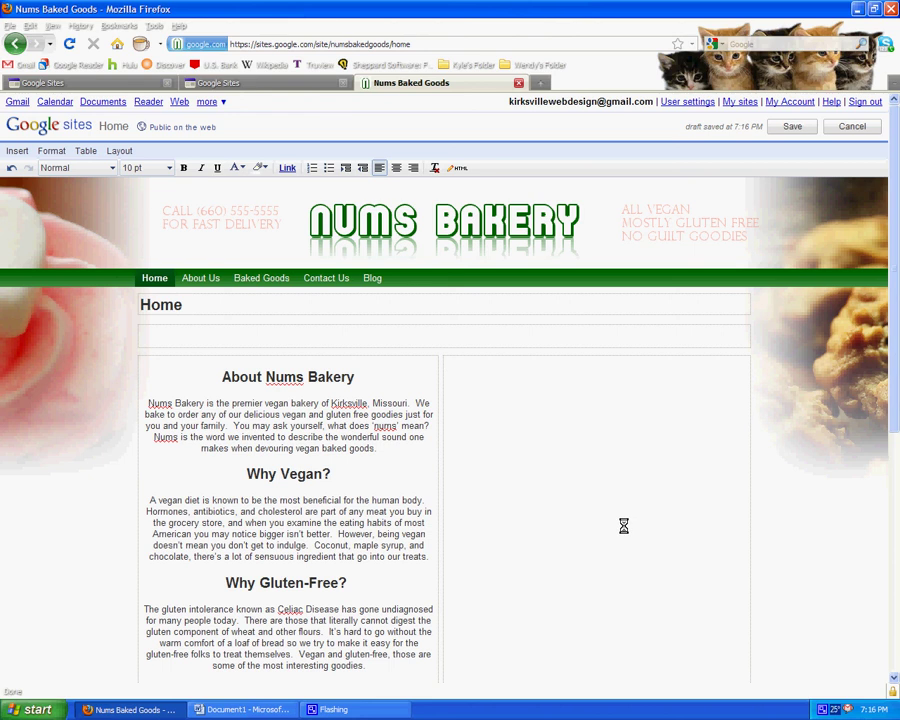
# Place the cursor in the right column, search the web for "upload image" in a new tab and open ImageShack.
pyautogui.click(469, 363)
pyautogui.click(435, 343)
pyautogui.hotkey('ctrl', 't')
pyautogui.click(771, 44)
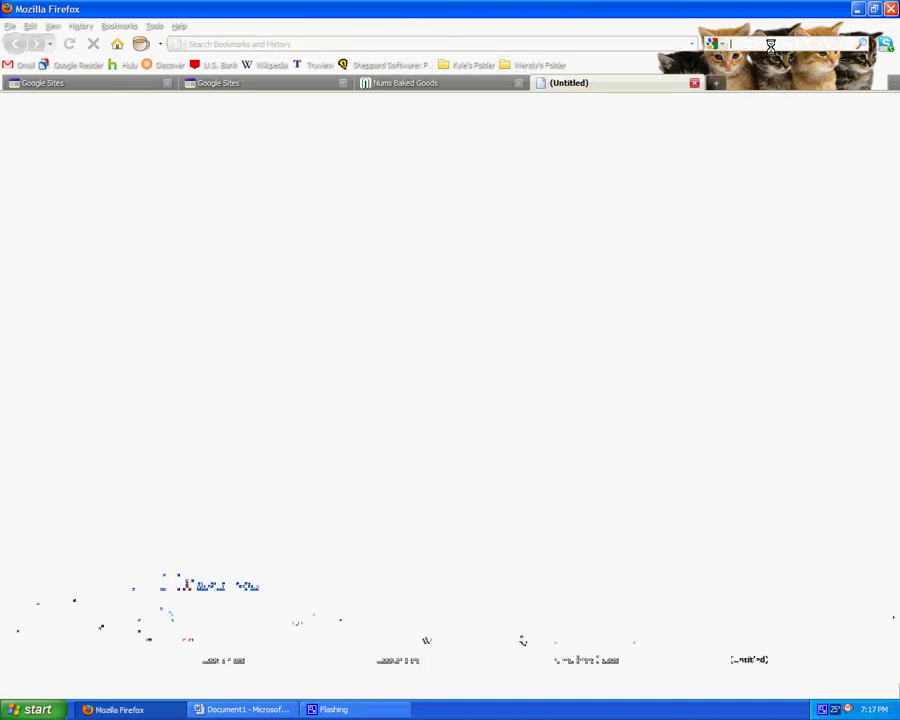
pyautogui.write('upload image')
pyautogui.press('Return')
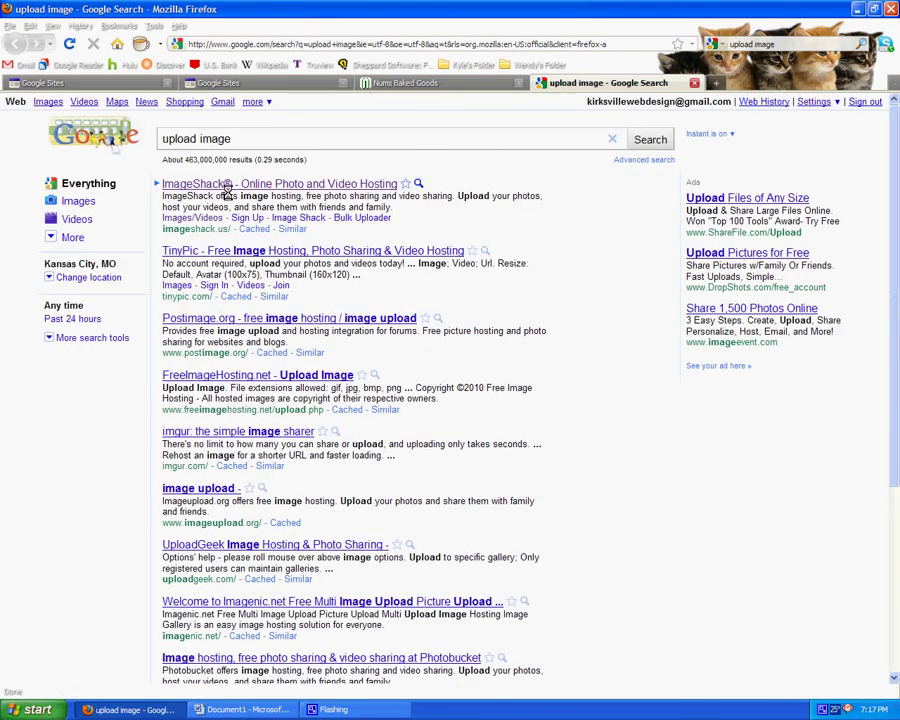
pyautogui.click(228, 183)
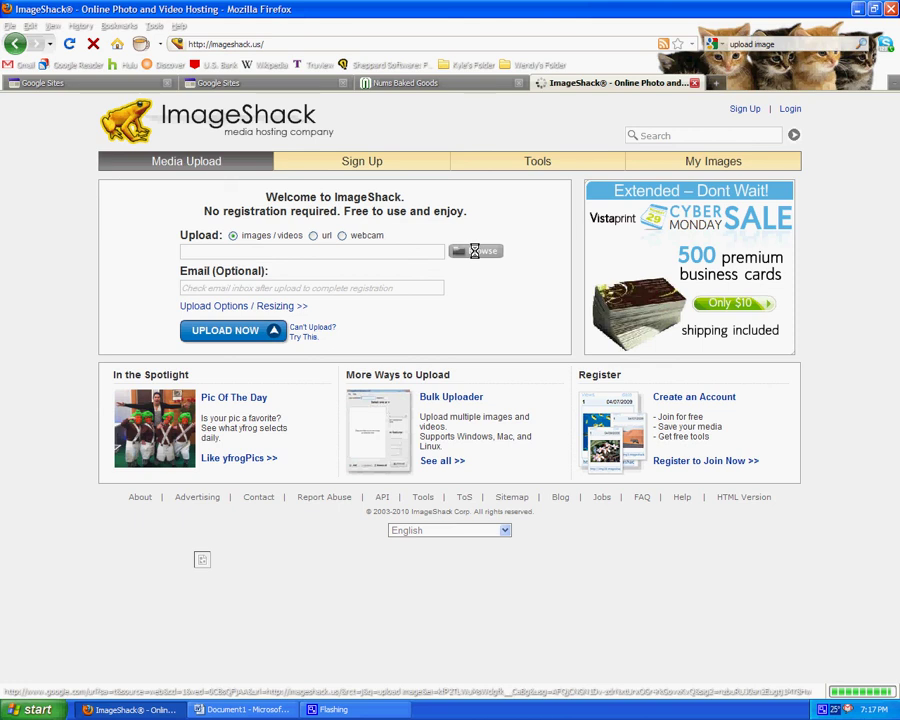
# Upload the vegananimation.gif file from the Desktop to ImageShack.
pyautogui.click(475, 250)
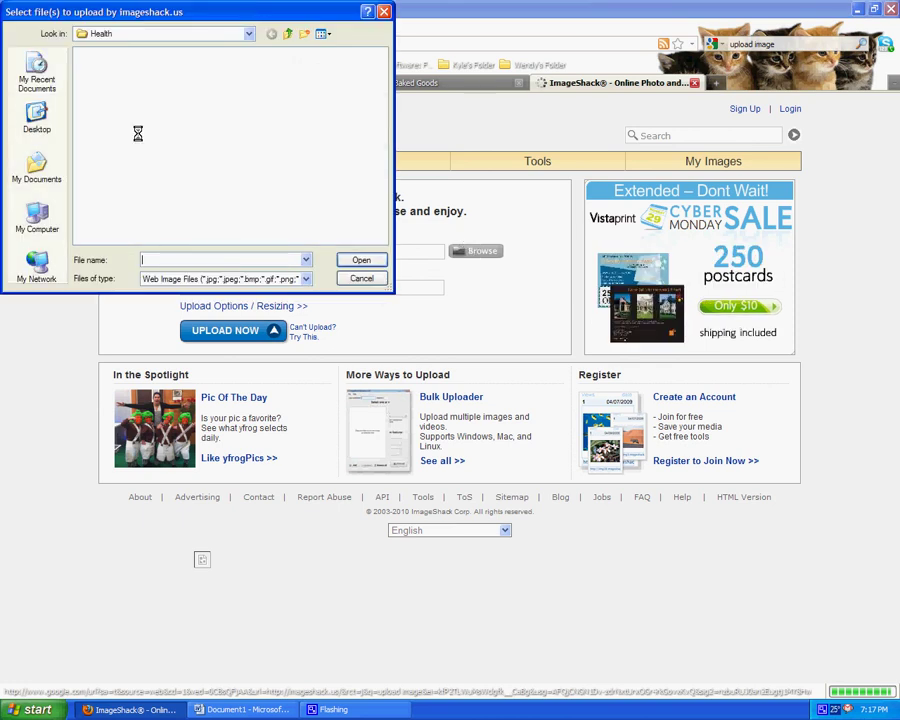
pyautogui.click(37, 120)
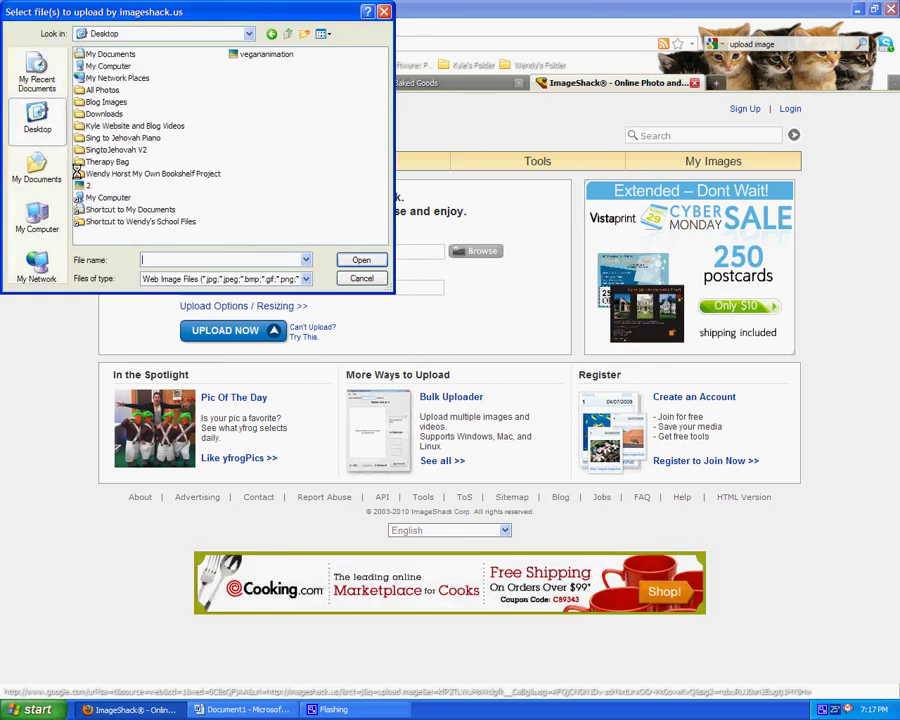
pyautogui.click(86, 185)
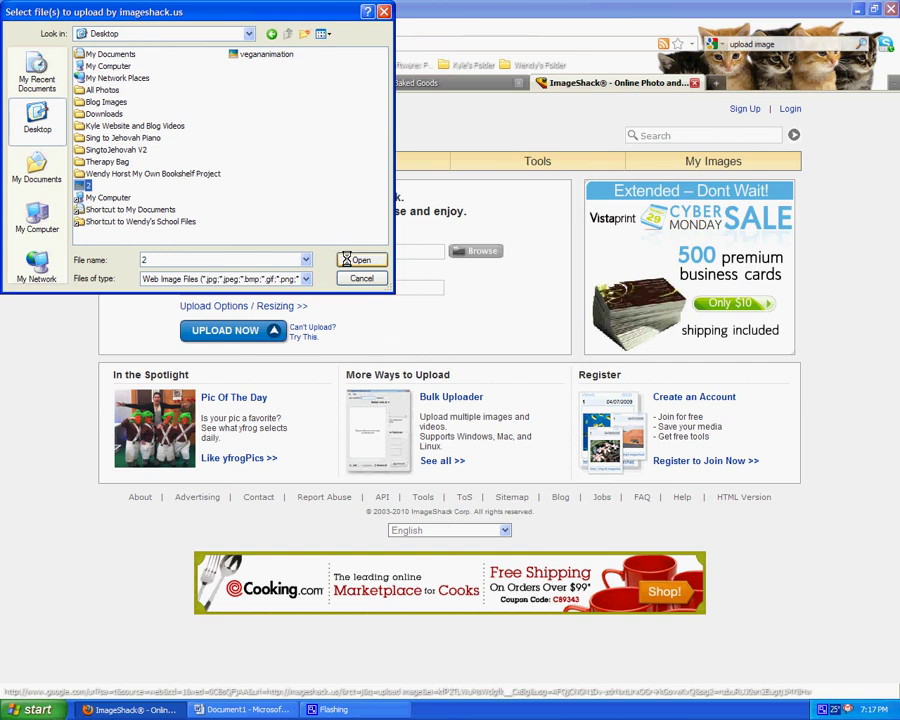
pyautogui.click(264, 54)
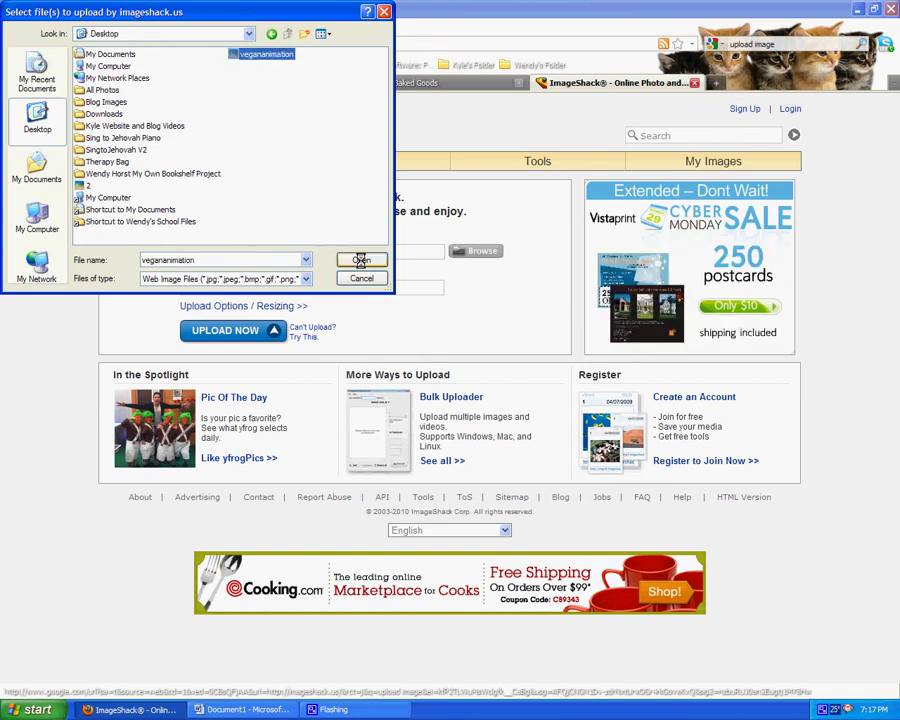
pyautogui.click(358, 258)
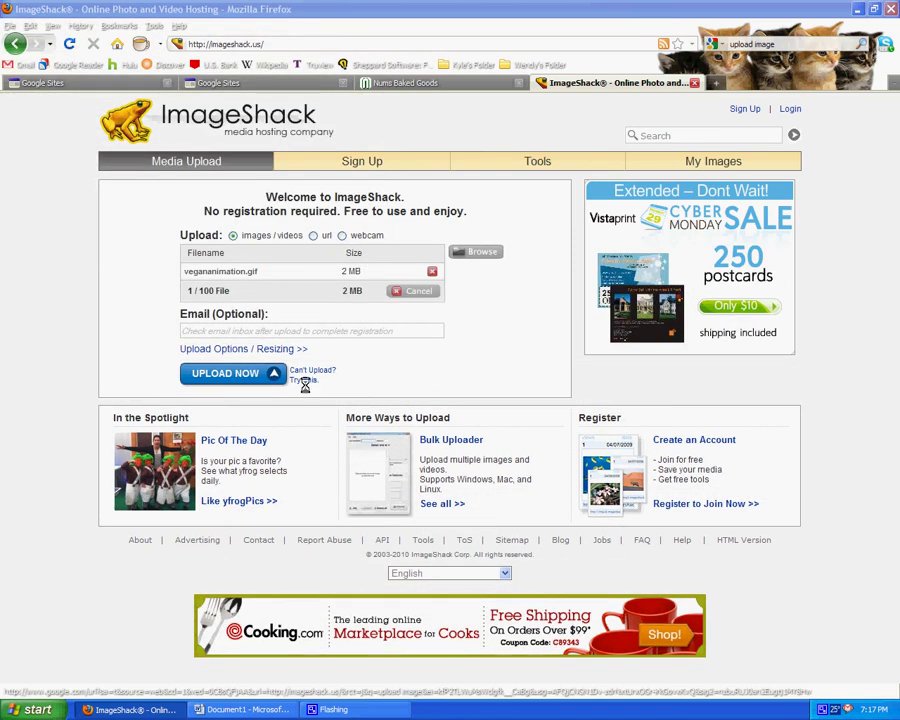
pyautogui.click(240, 373)
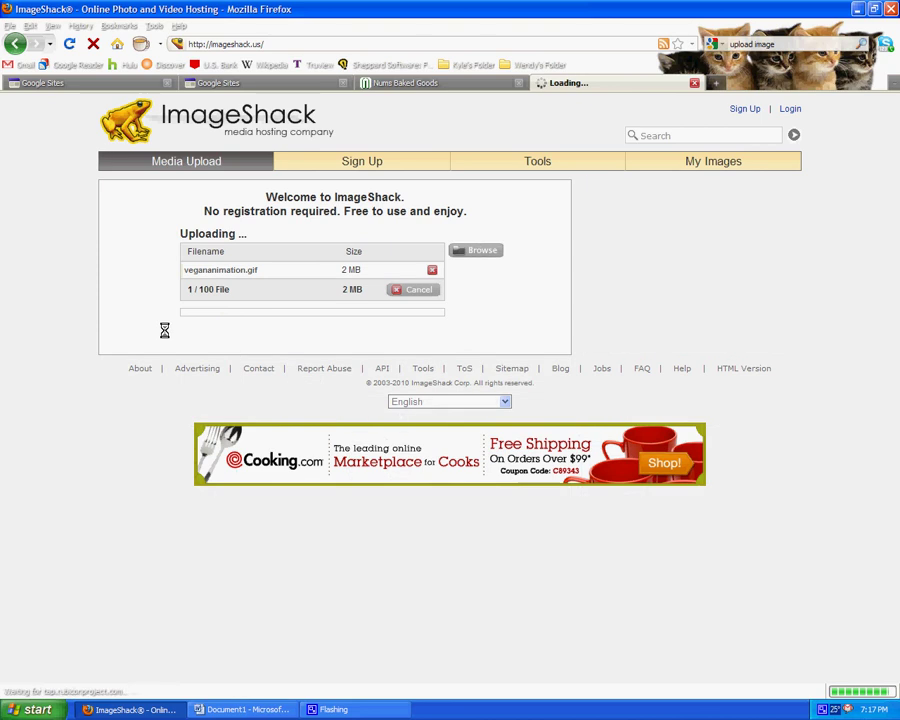
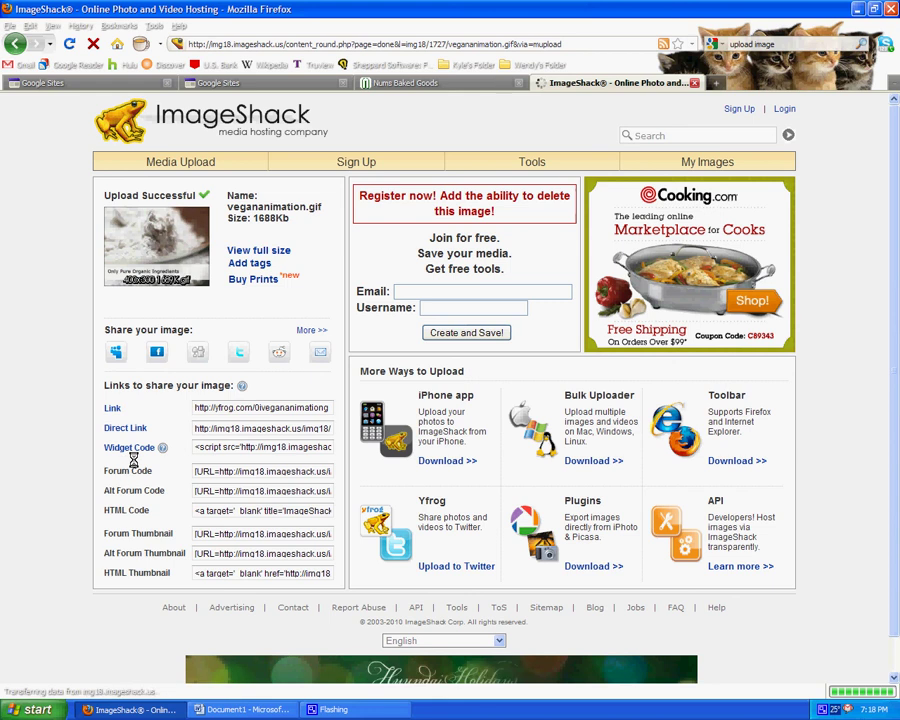
# Copy the direct link of the uploaded animation and return to the Nums Baked Goods page editor.
pyautogui.click(232, 428)
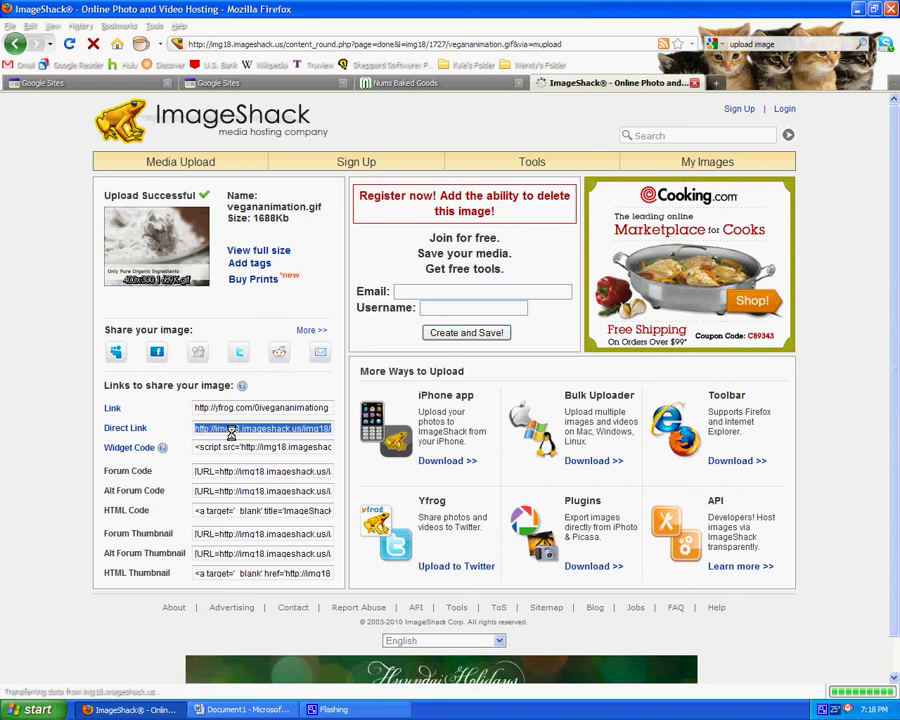
pyautogui.click(409, 83)
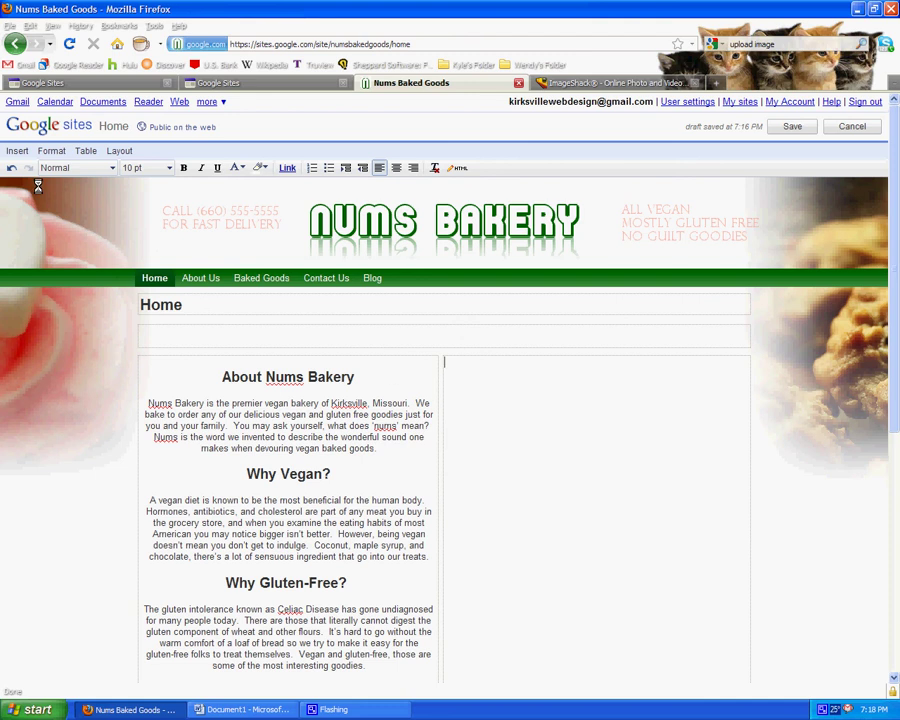
pyautogui.click(17, 150)
pyautogui.click(20, 169)
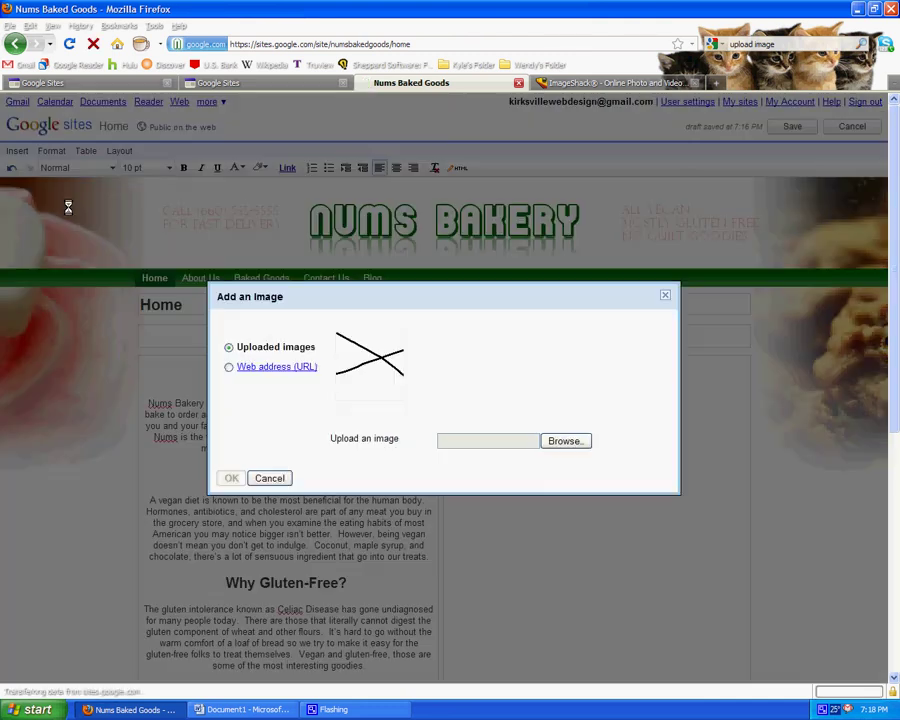
pyautogui.click(229, 367)
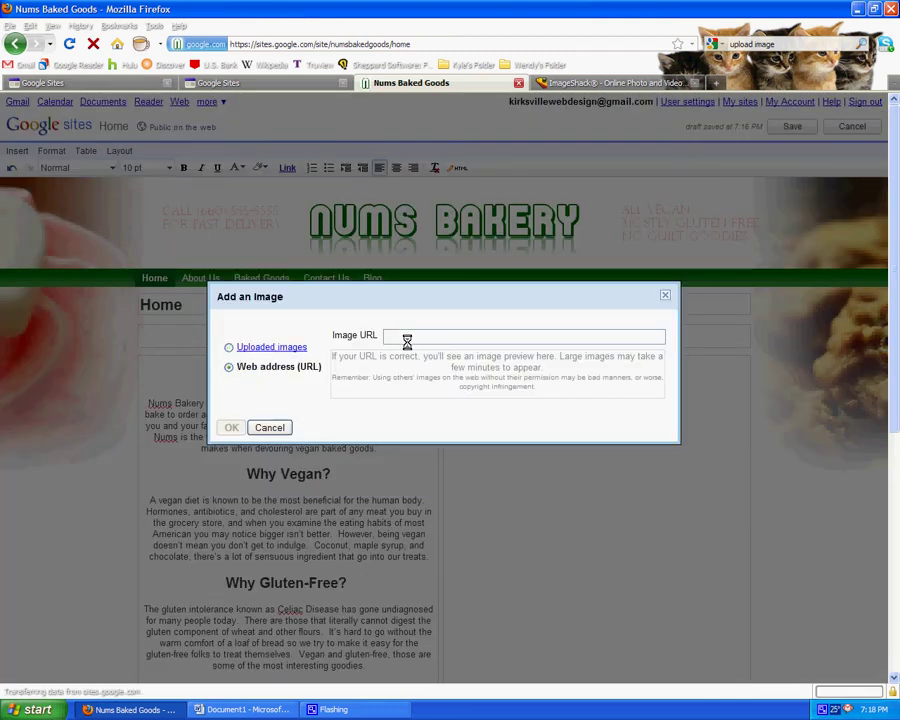
pyautogui.write('http://img18.imageshack.us/img18/1727/vegananimation.gif')
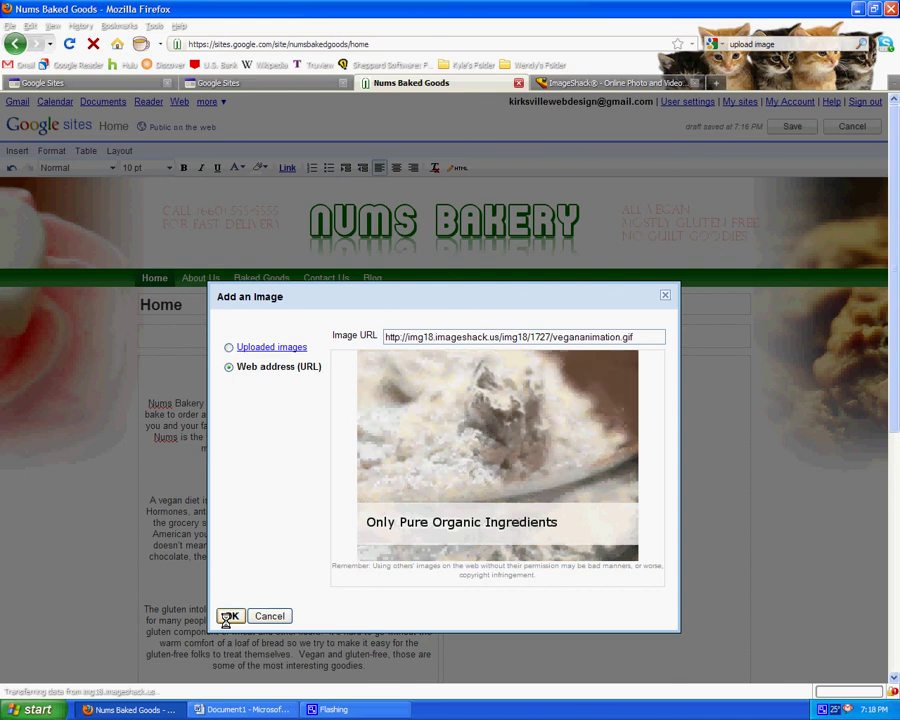
pyautogui.click(228, 616)
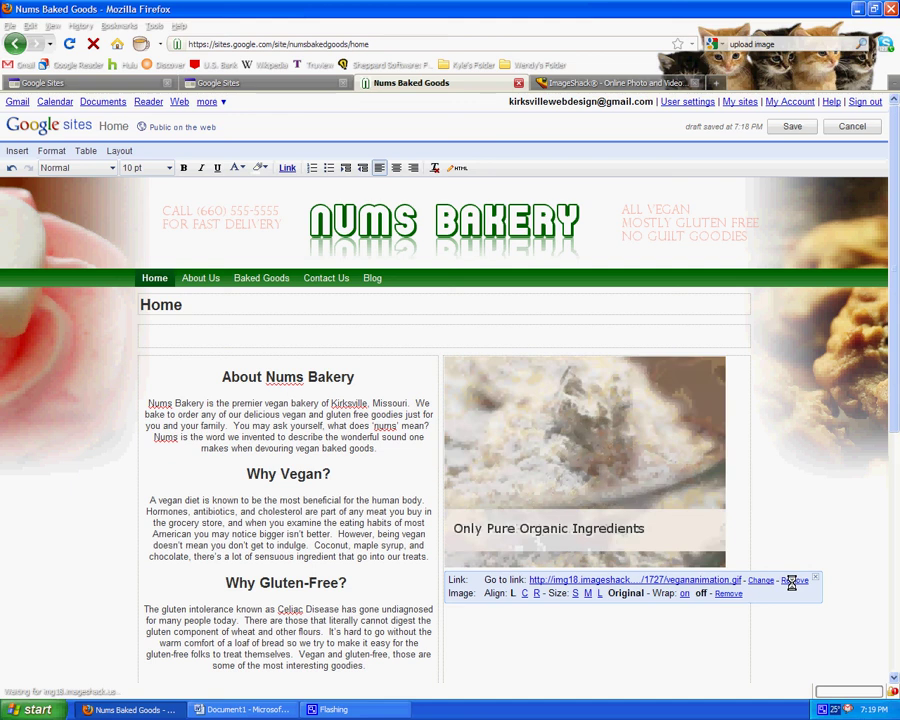
# Remove the link from the inserted animation, center it in its column and save the page.
pyautogui.click(792, 580)
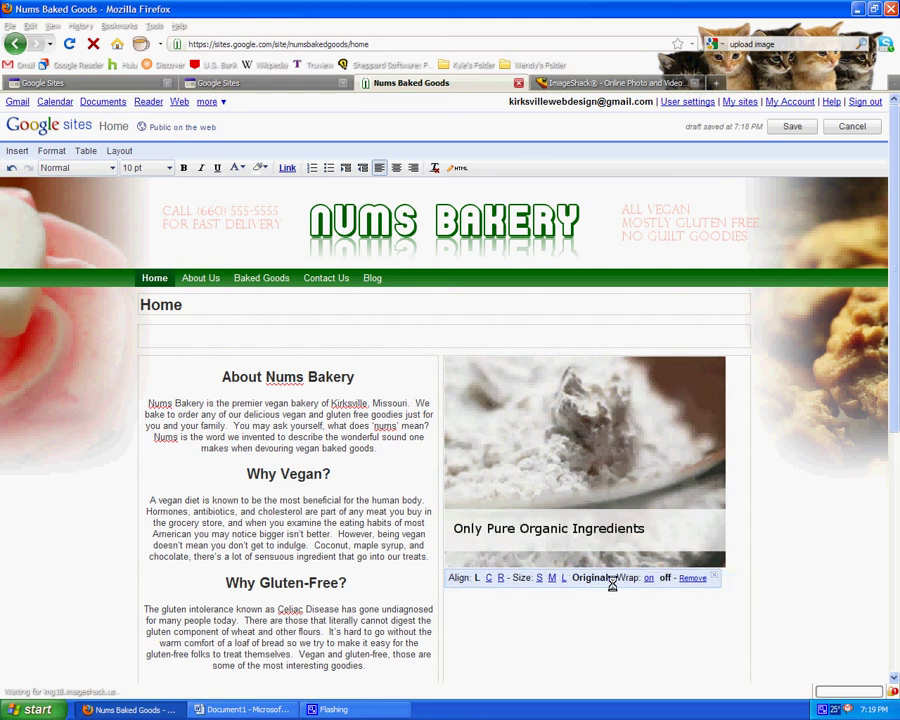
pyautogui.click(490, 578)
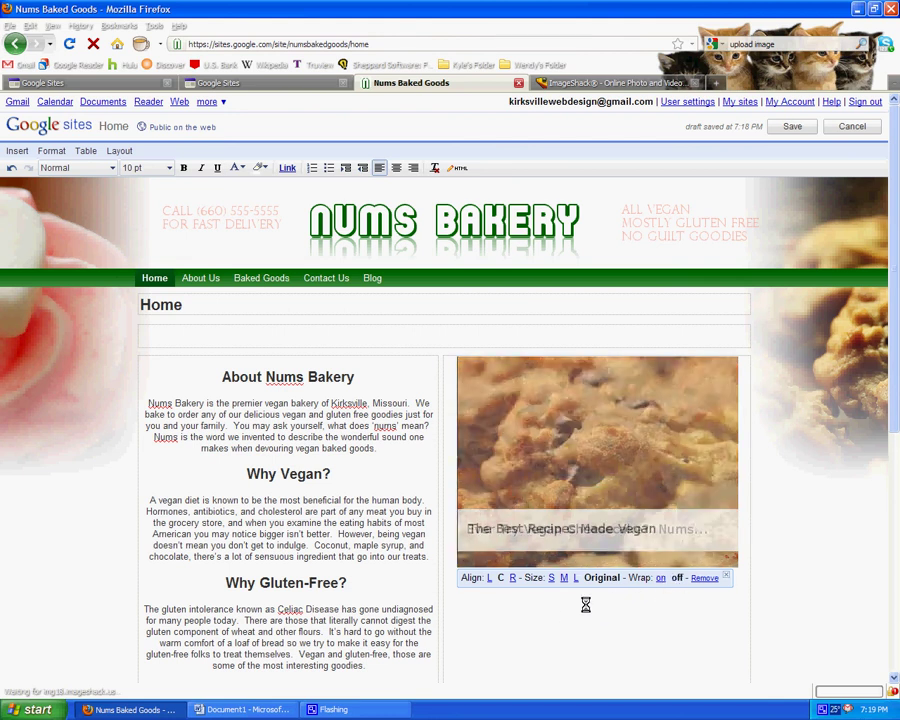
pyautogui.click(568, 609)
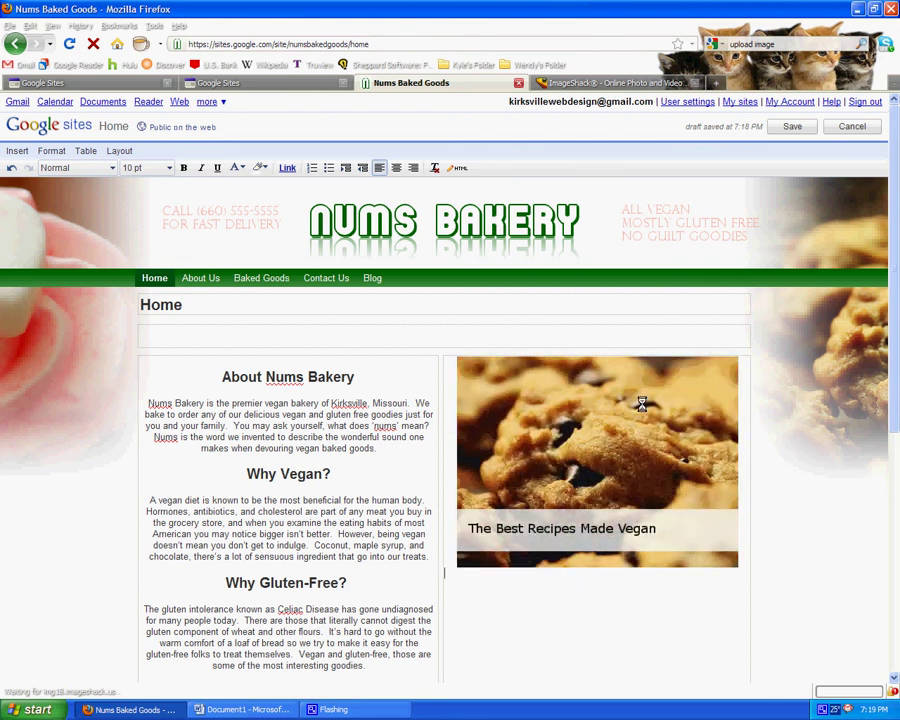
pyautogui.click(795, 126)
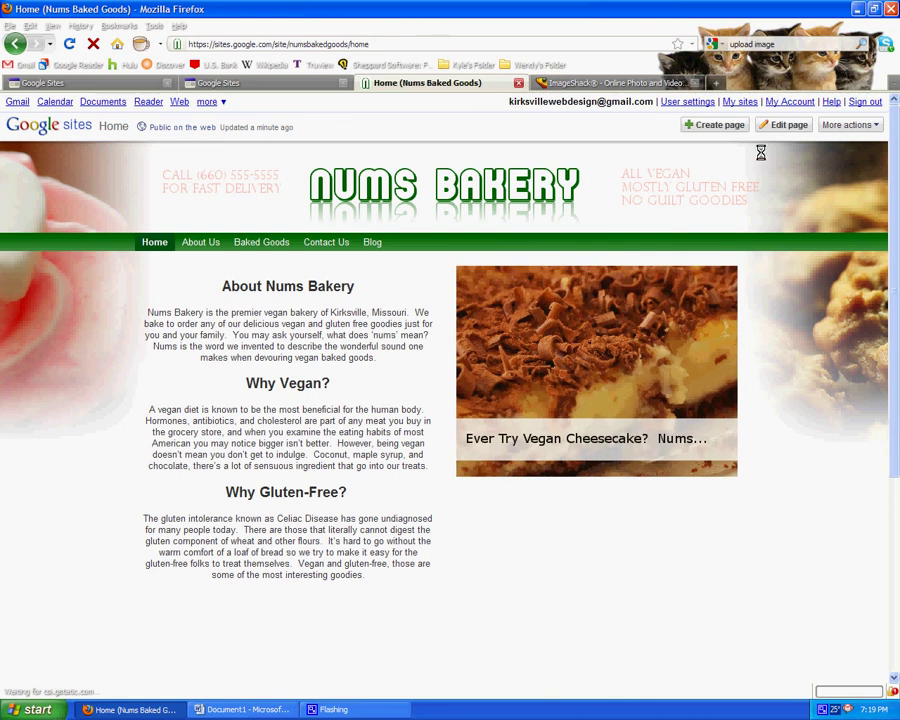
# Reopen the Home page for editing and insert horizontal lines beneath the "About Nums Bakery" and "Why Vegan?" headings.
pyautogui.click(772, 124)
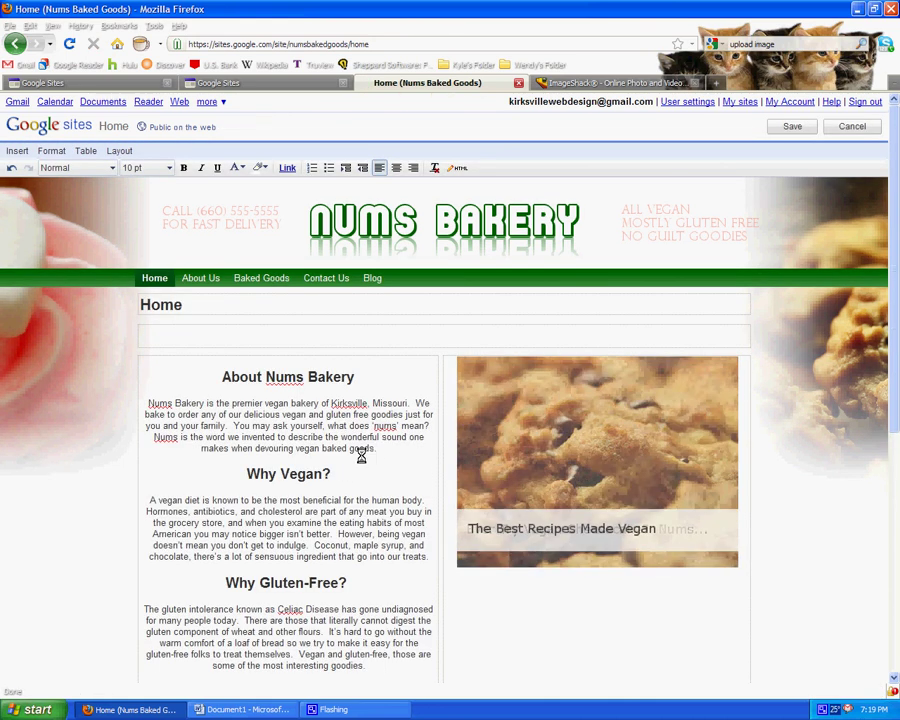
pyautogui.click(366, 377)
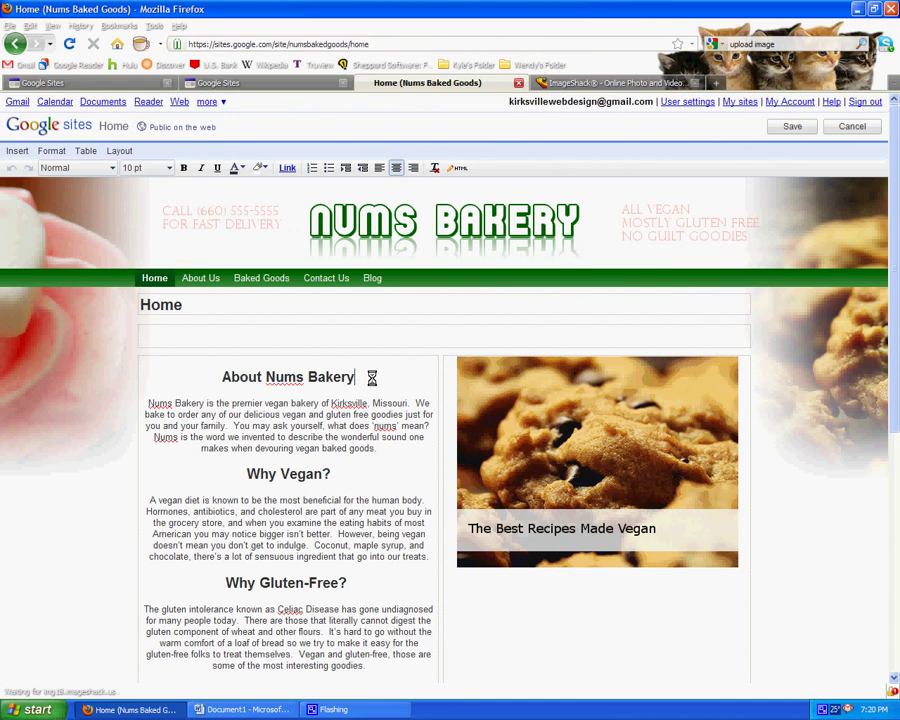
pyautogui.click(16, 150)
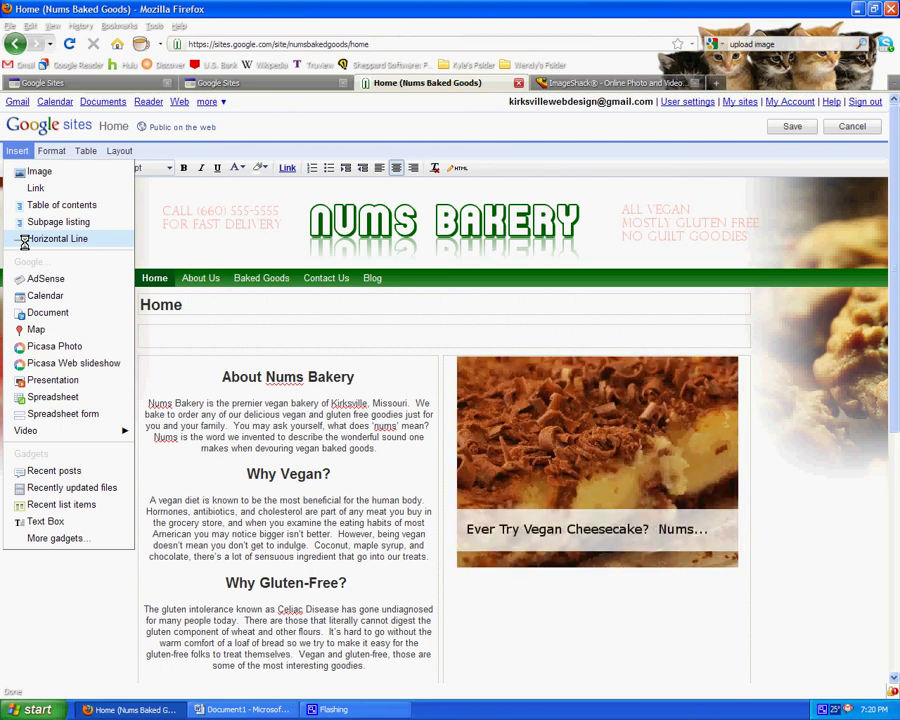
pyautogui.click(24, 242)
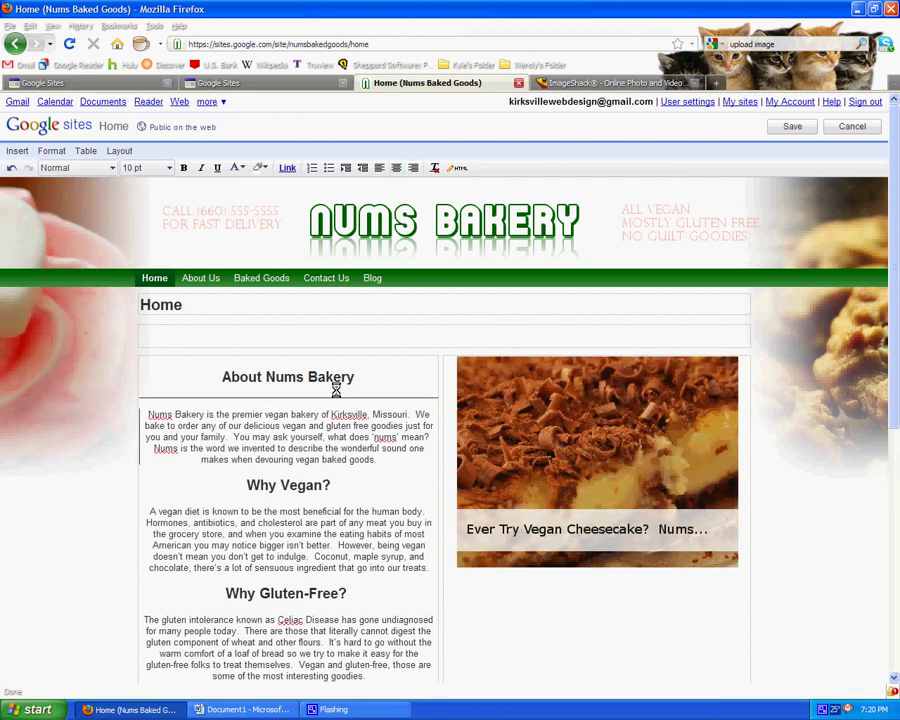
pyautogui.click(333, 485)
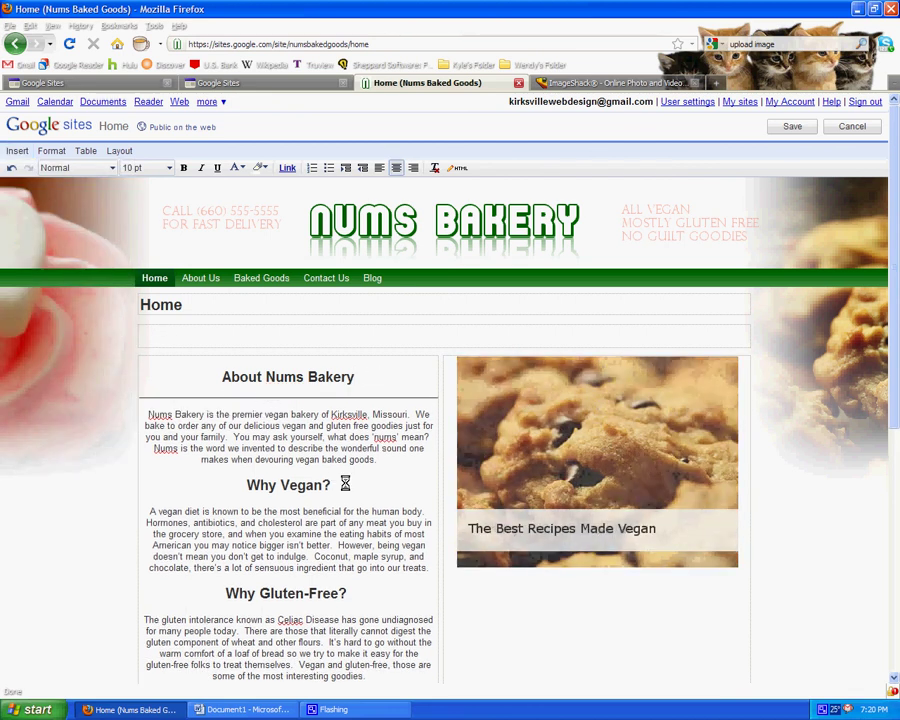
pyautogui.click(17, 150)
pyautogui.click(44, 238)
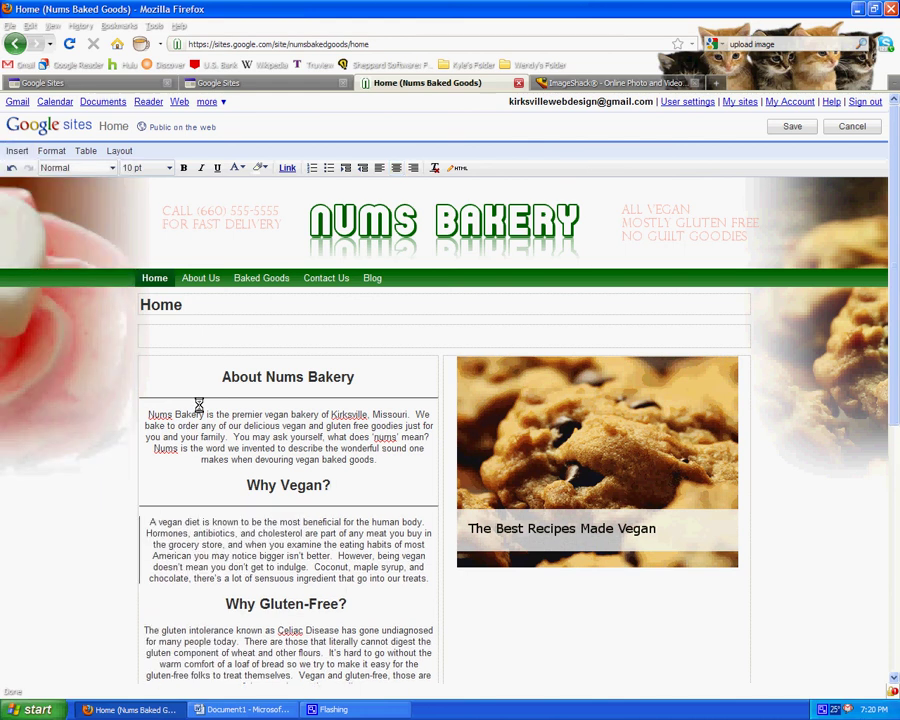
# Insert a horizontal line beneath the "Why Gluten-Free?" heading and save the page.
pyautogui.click(345, 604)
pyautogui.press('BackSpace')
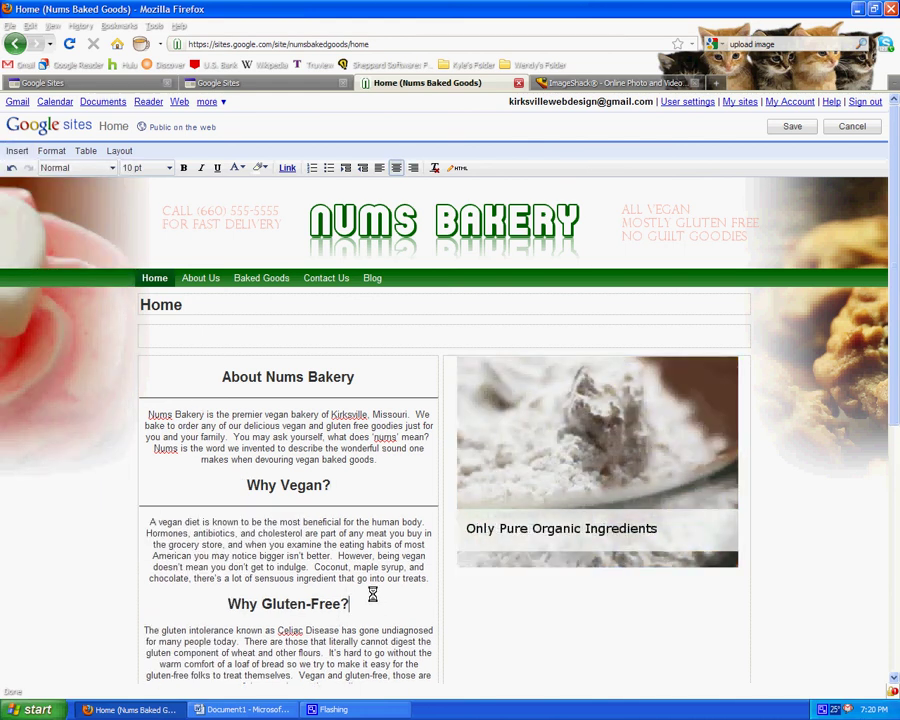
pyautogui.click(17, 150)
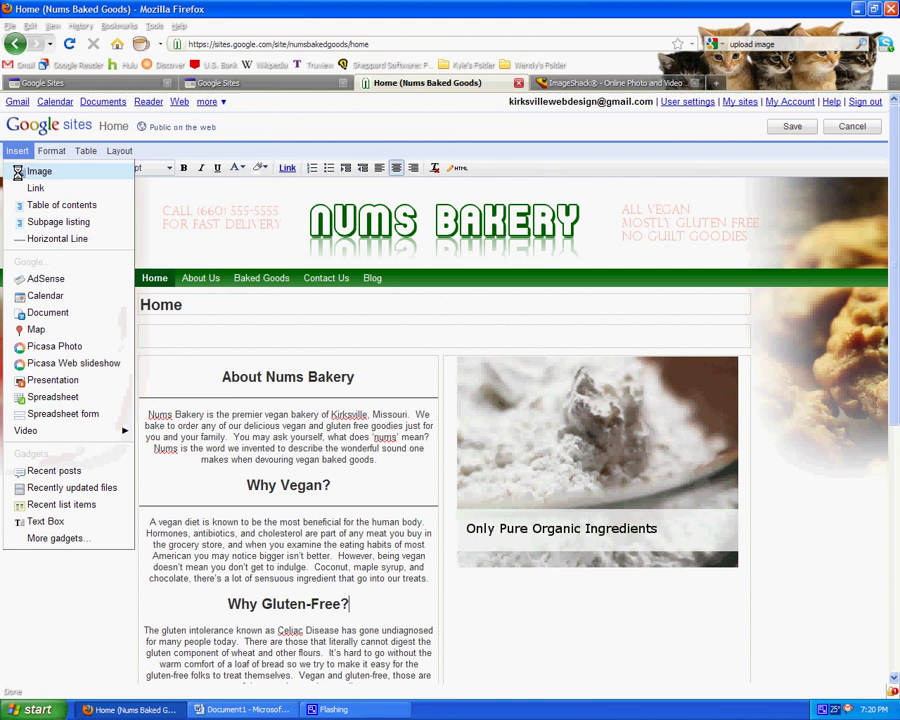
pyautogui.click(44, 238)
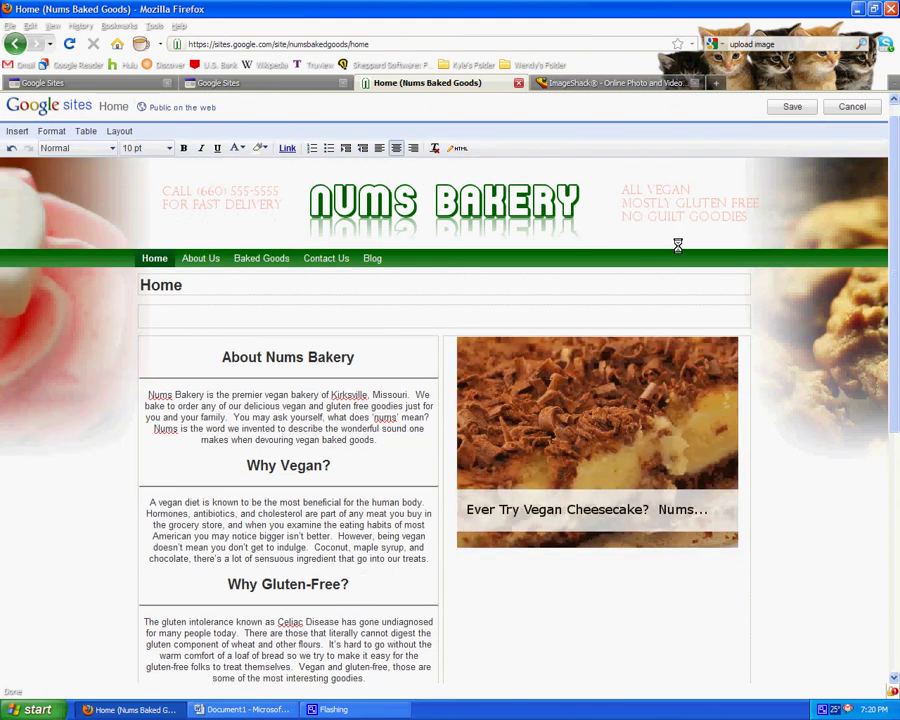
pyautogui.click(792, 106)
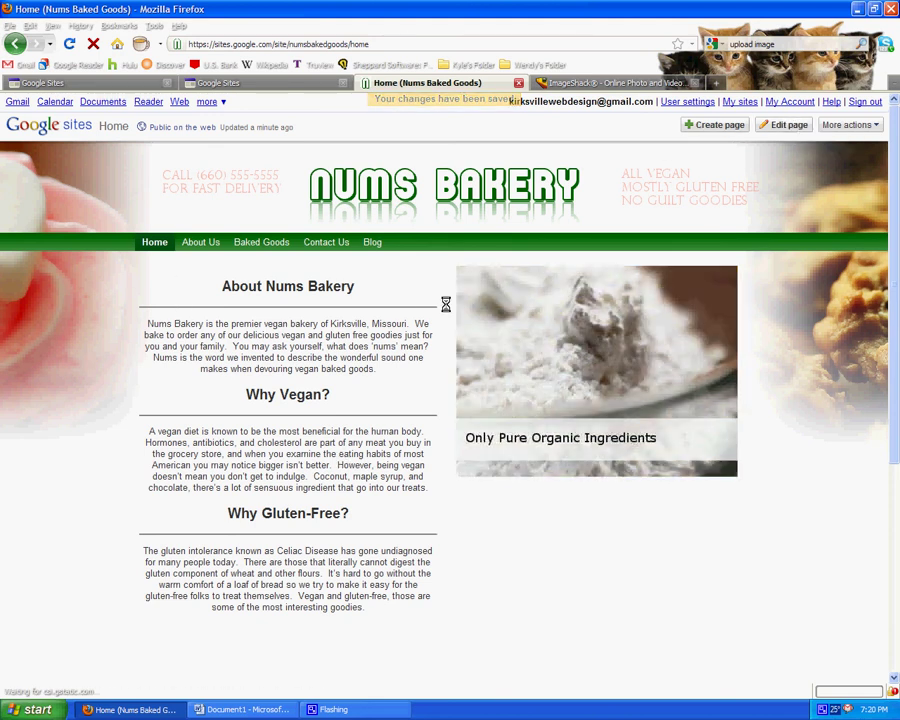
# Open the Home page's HTML source for editing and set the hr width under "About Nums Bakery" to 80%.
pyautogui.click(797, 125)
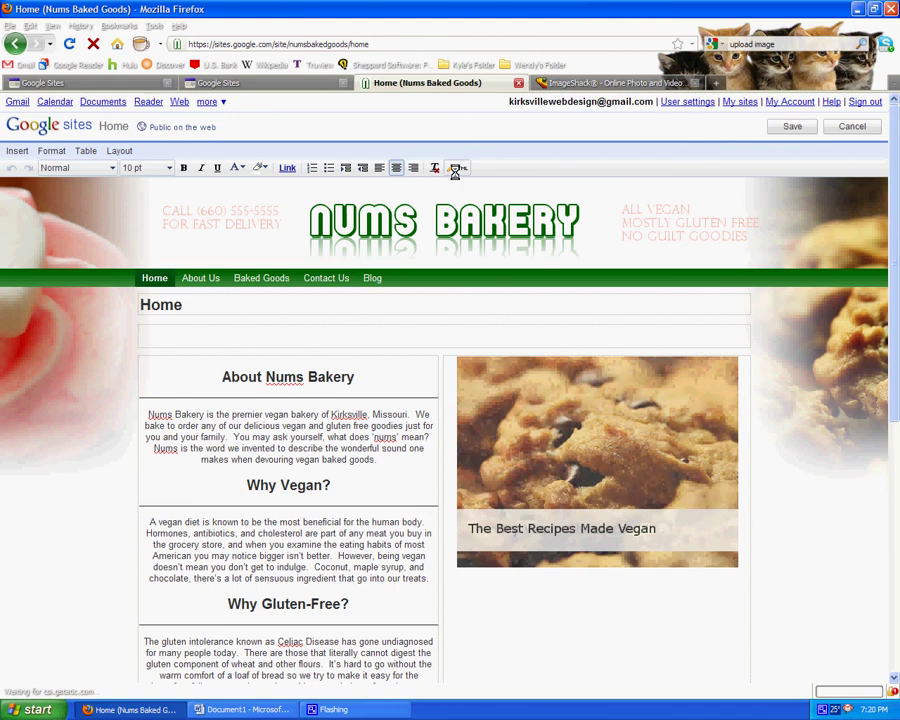
pyautogui.click(462, 167)
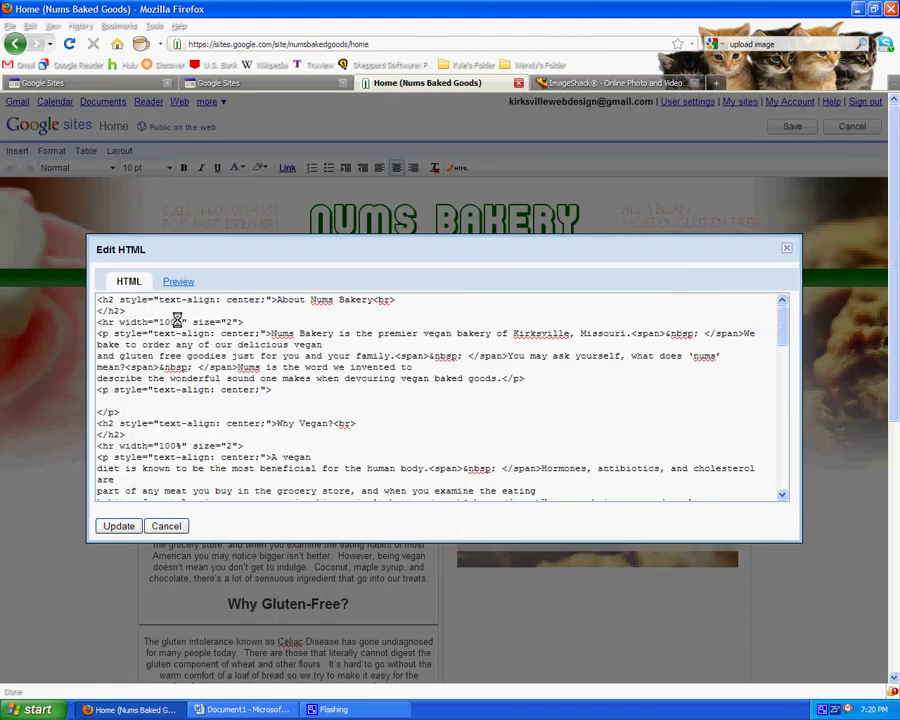
pyautogui.press('BackSpace')
pyautogui.press('BackSpace')
pyautogui.press('BackSpace')
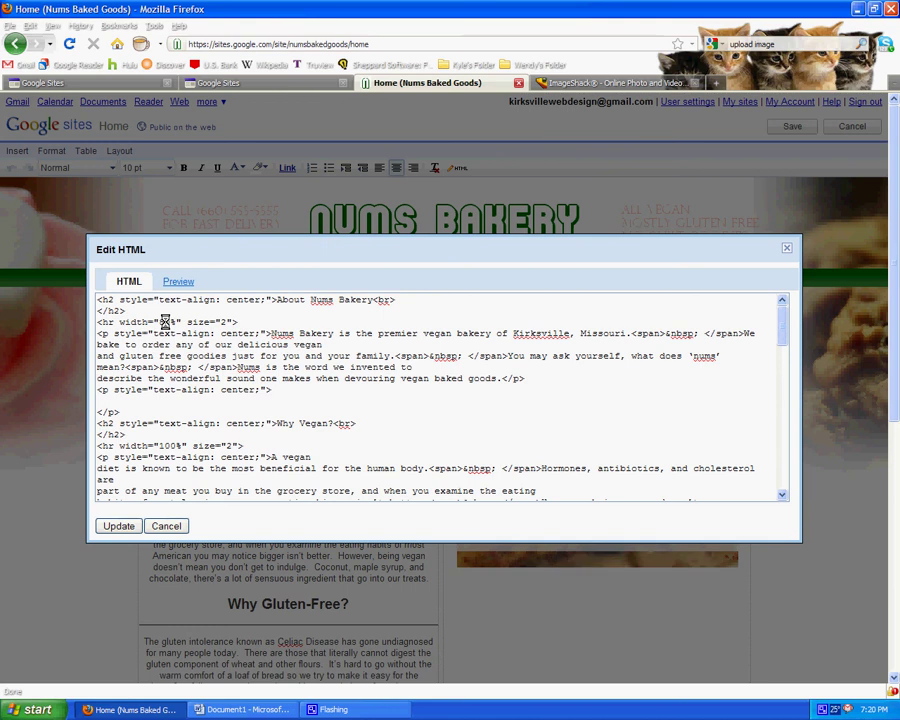
pyautogui.write('80')
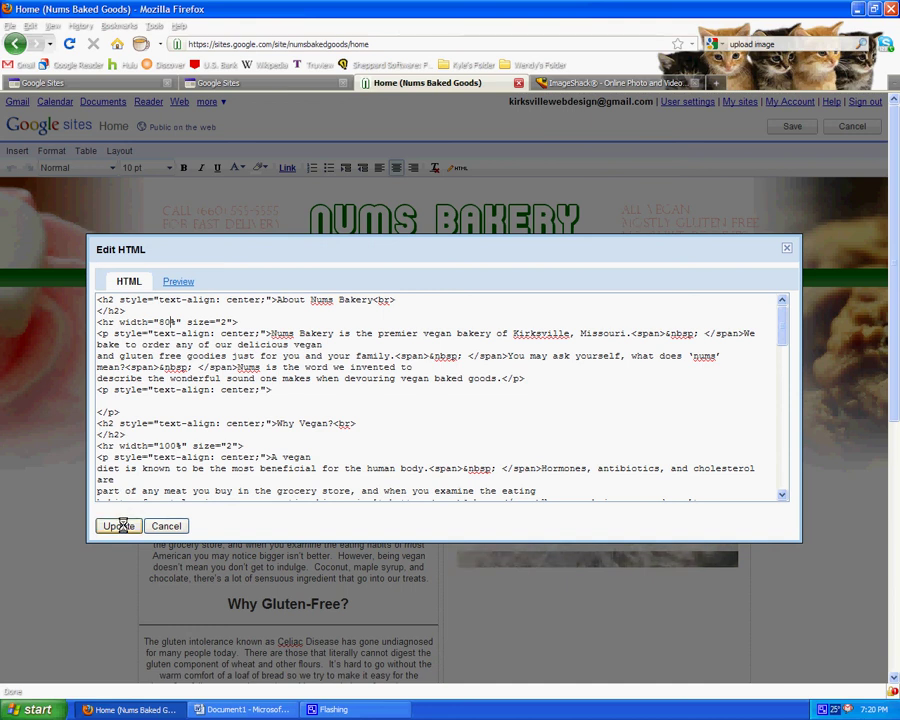
# Set the hr width under the "Why Vegan?" heading to 80% in the HTML source.
pyautogui.click(178, 447)
pyautogui.press('BackSpace')
pyautogui.press('BackSpace')
pyautogui.press('BackSpace')
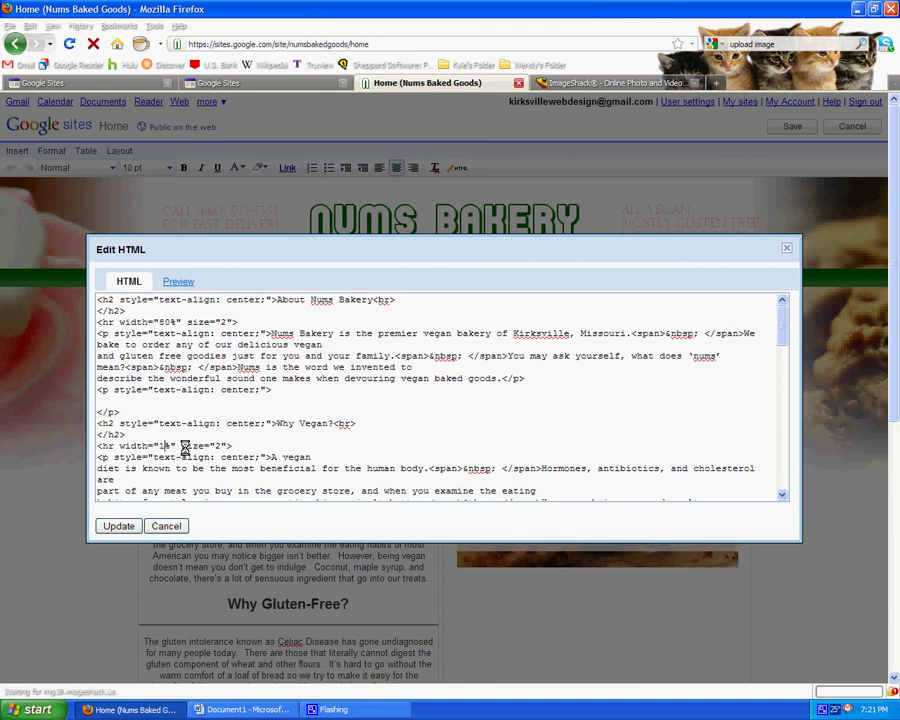
pyautogui.press('BackSpace')
pyautogui.write('80%')
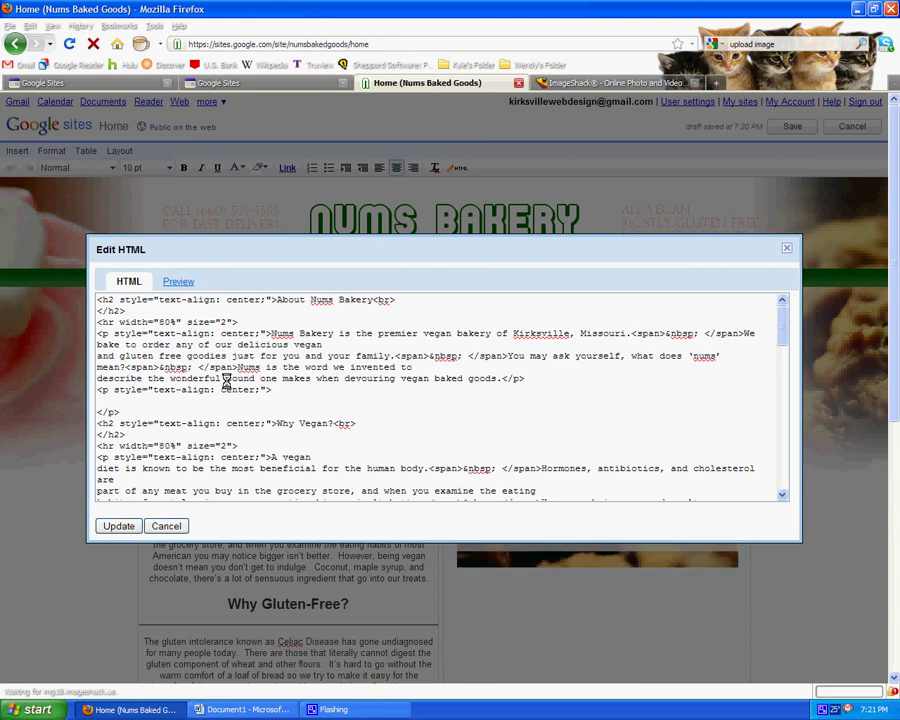
# Set the hr width under "Why Gluten-Free?" to 80% and apply the HTML changes to the page.
pyautogui.scroll(-5, 226, 381)
pyautogui.press('BackSpace')
pyautogui.press('BackSpace')
pyautogui.press('BackSpace')
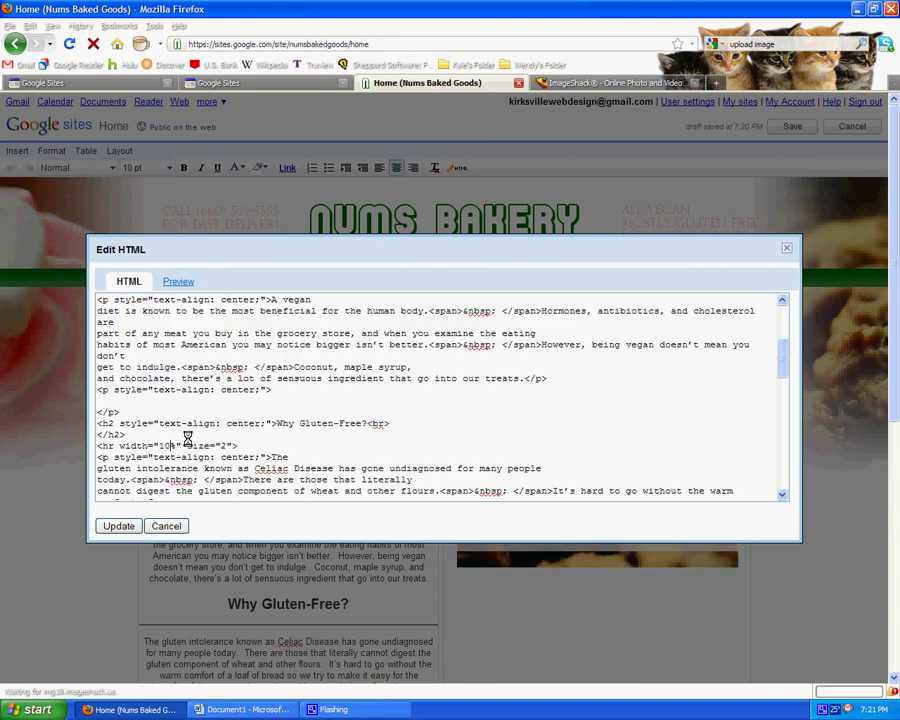
pyautogui.write('80')
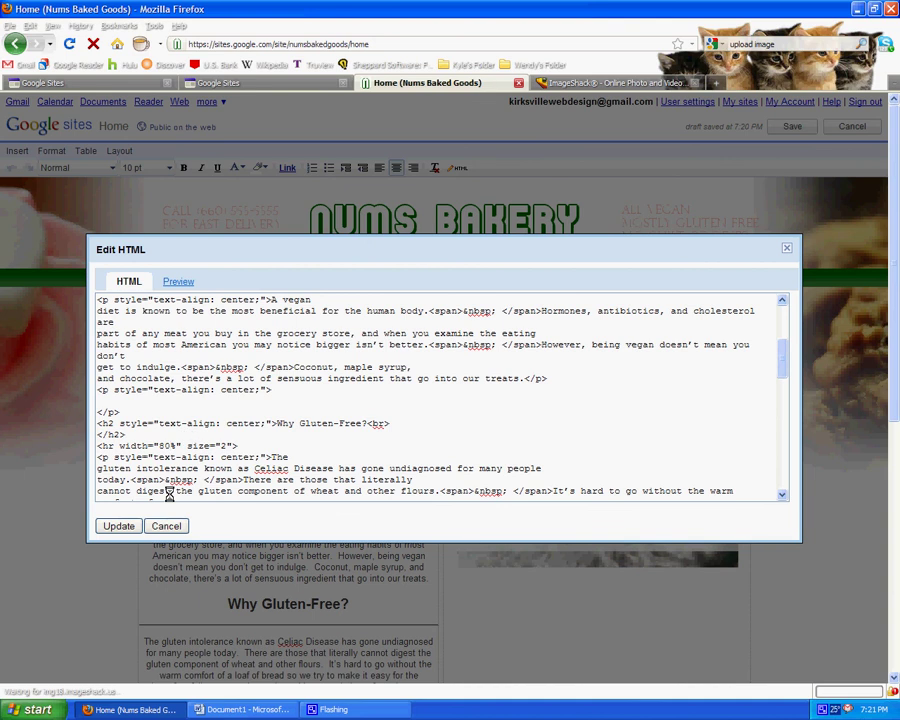
pyautogui.click(116, 526)
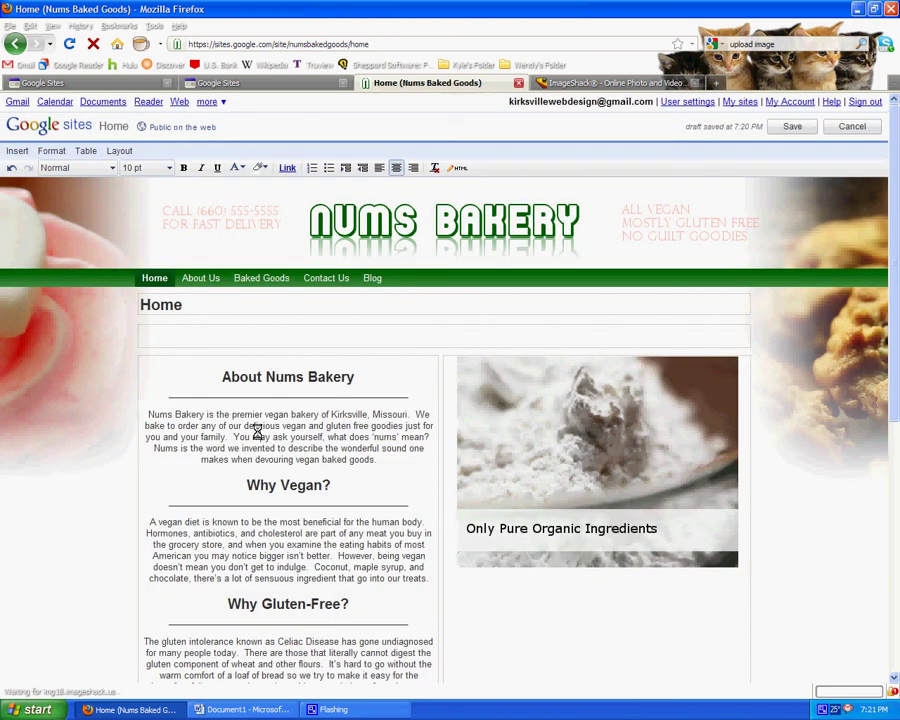
pyautogui.scroll(-2, 255, 428)
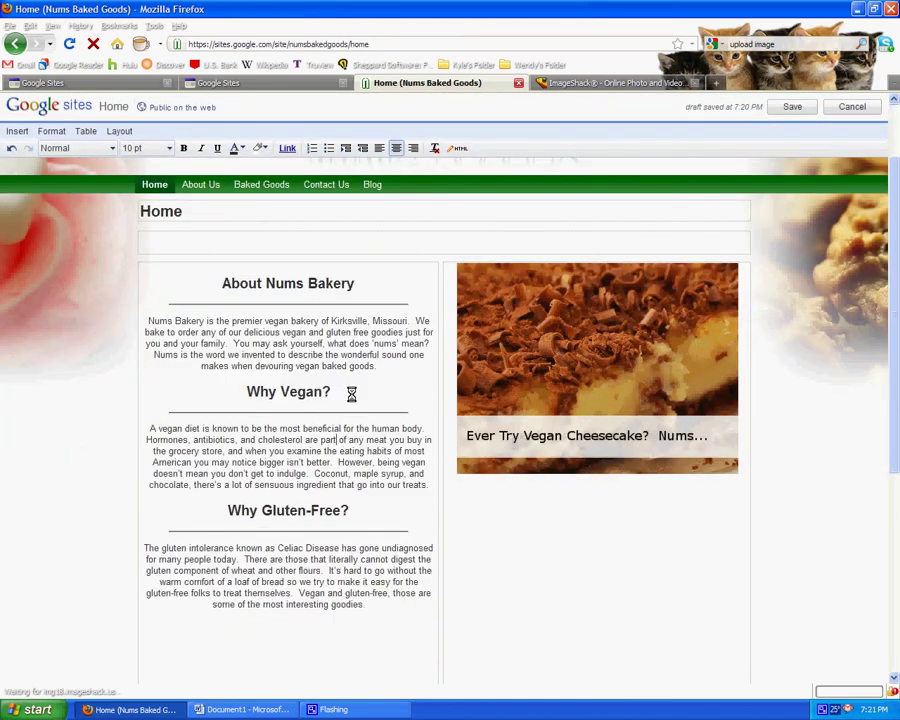